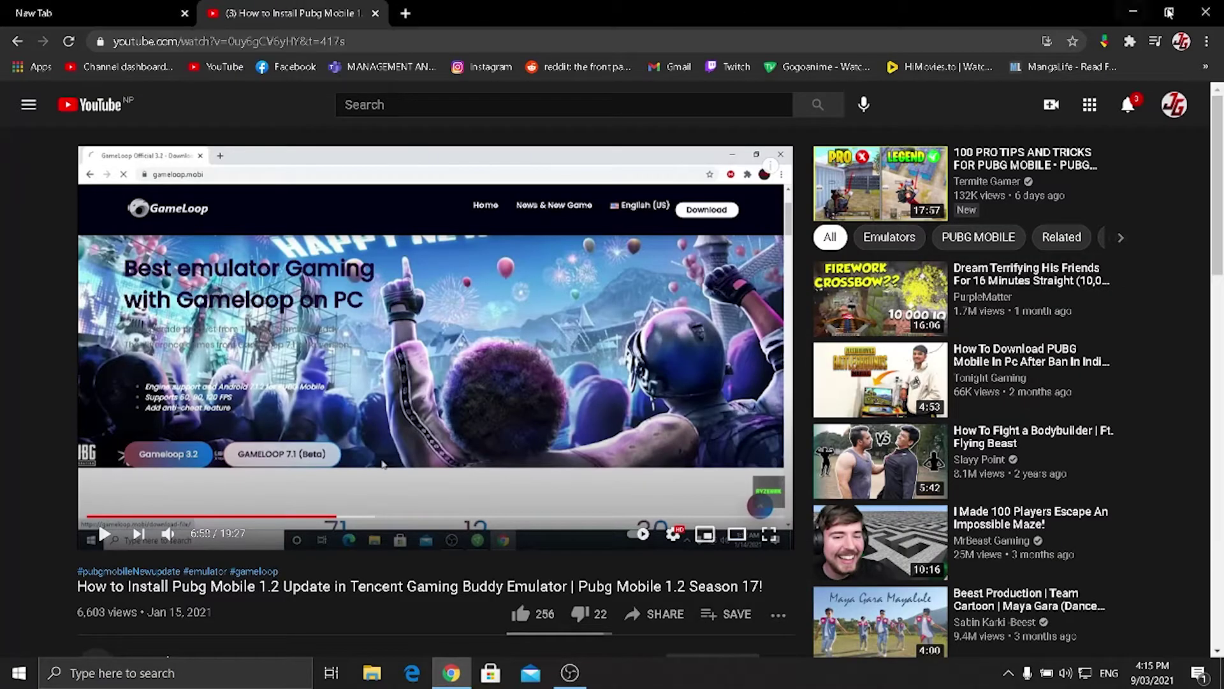
Close the YouTube page and open gameloop.mobi in the browser.
left_click(1205, 11)
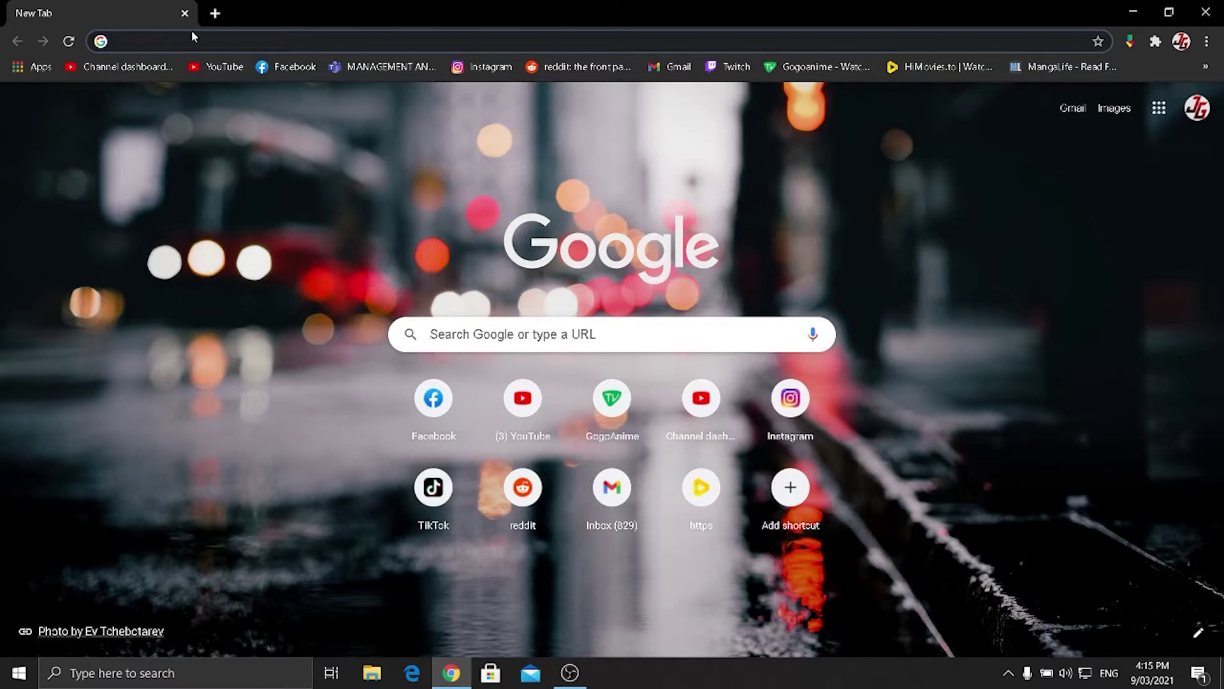
type("gamelo")
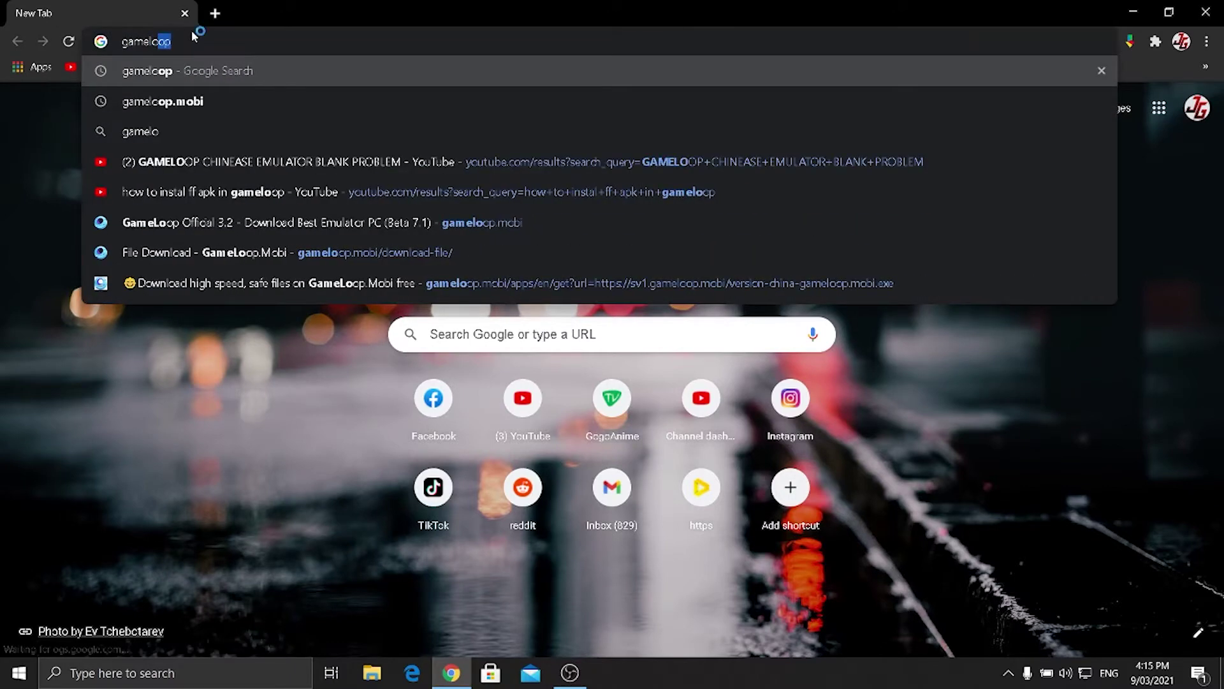
type("op.")
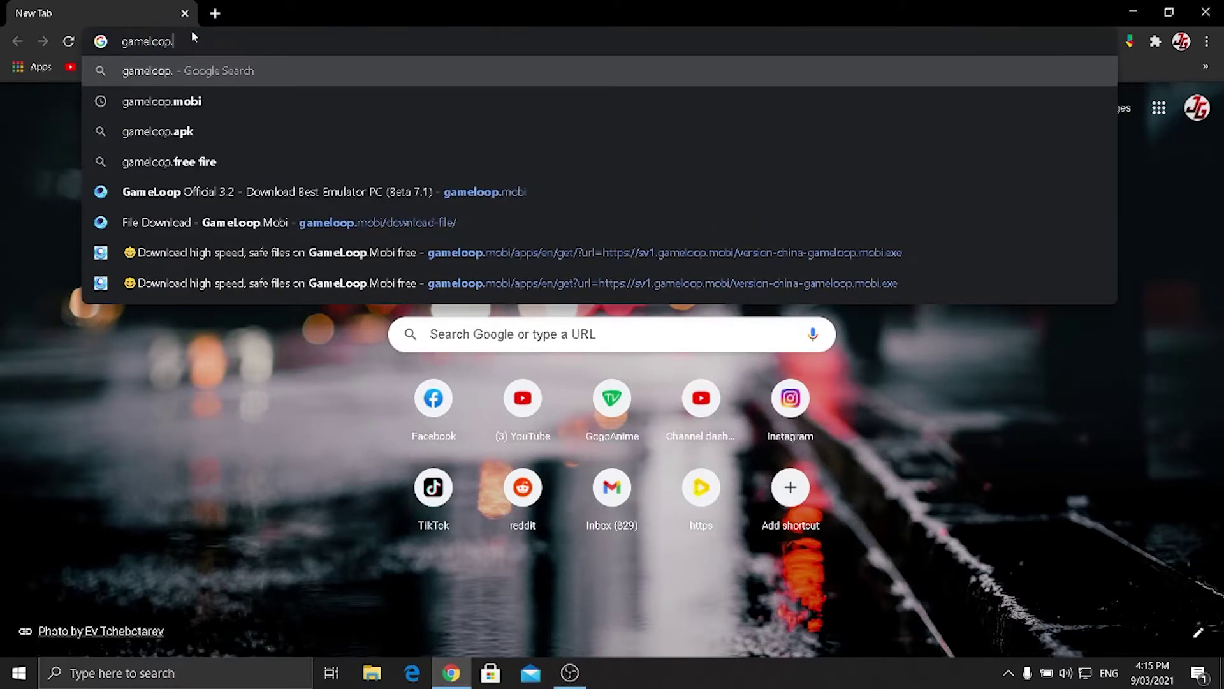
type("mobi")
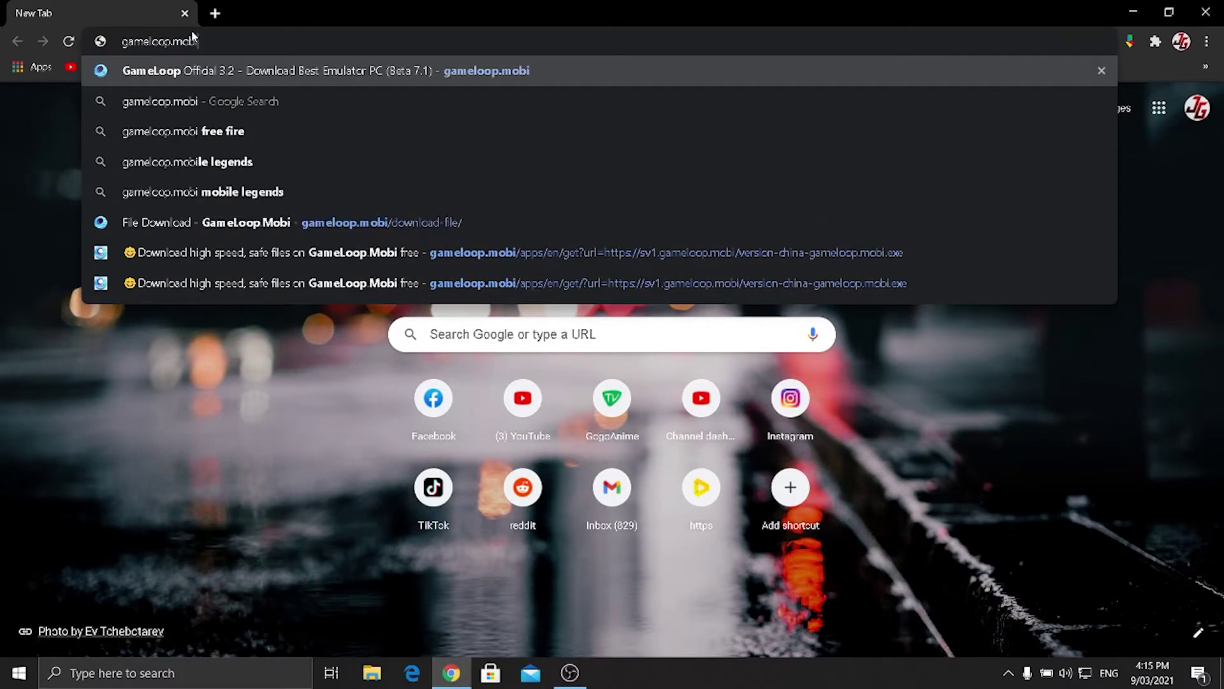
key("Return")
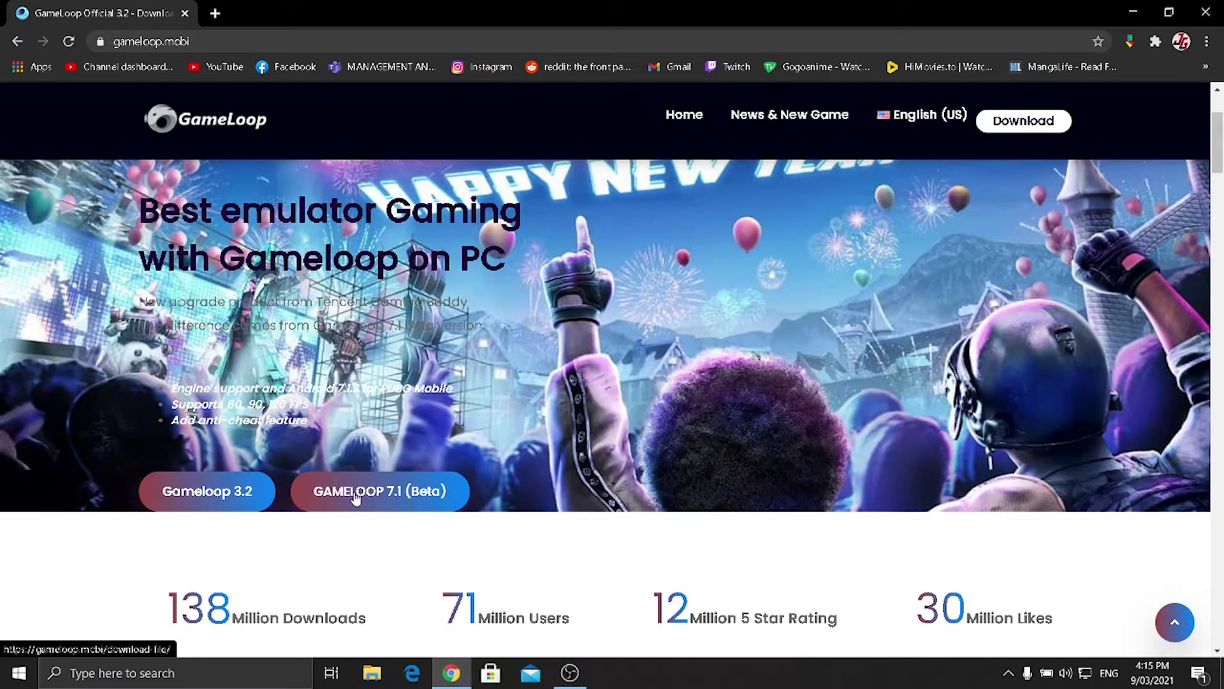
Open the GAMELOOP 7.1 (Beta) file download page and start installing the Chinese version of the emulator with its default options.
left_click(391, 492)
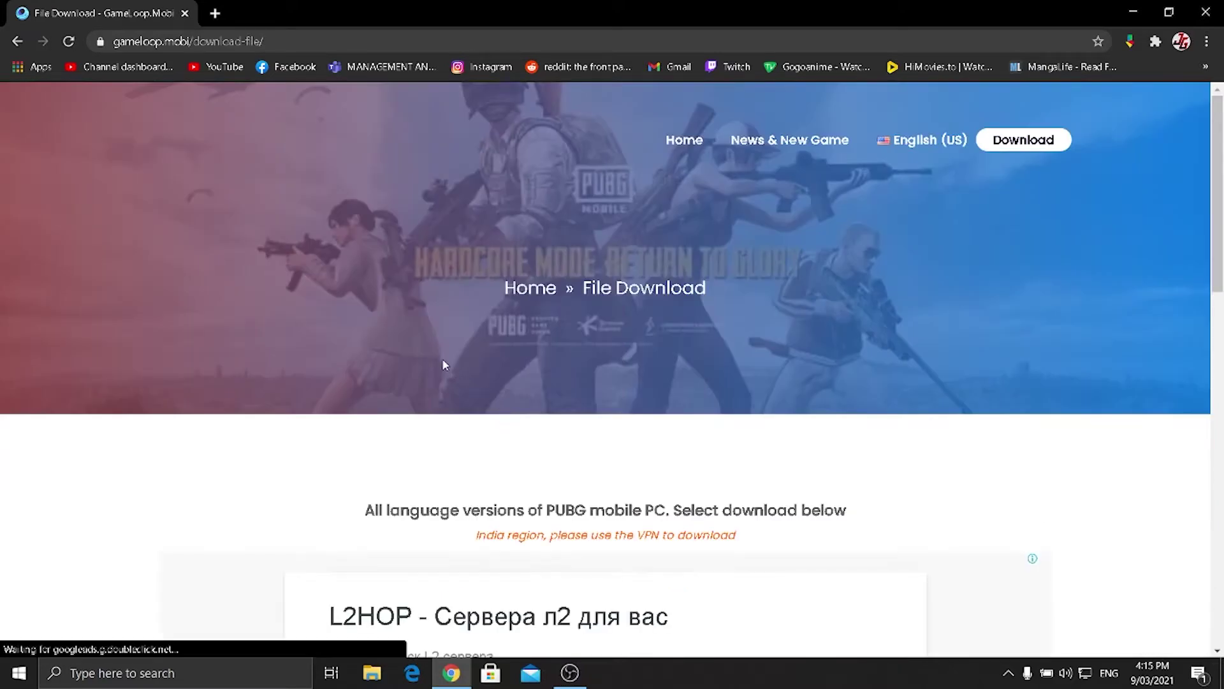
scroll(445, 364, "down", 4)
scroll(445, 365, "up", 3)
scroll(445, 365, "down", 7)
scroll(442, 357, "up", 1)
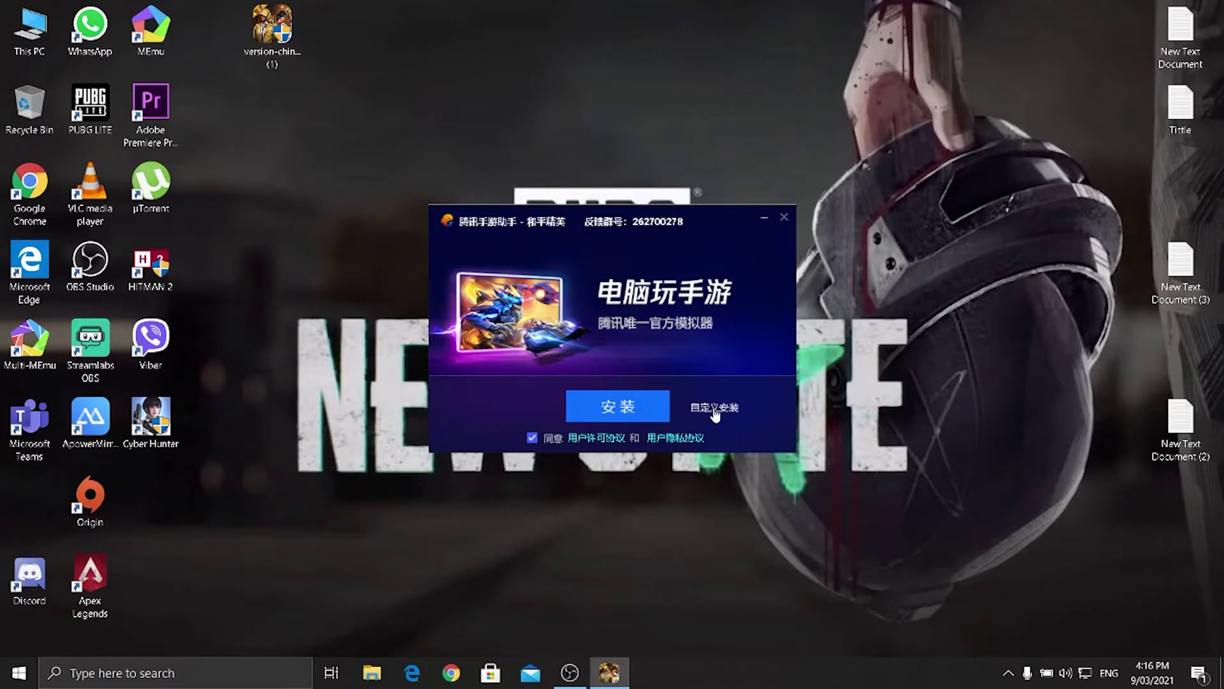
left_click(624, 411)
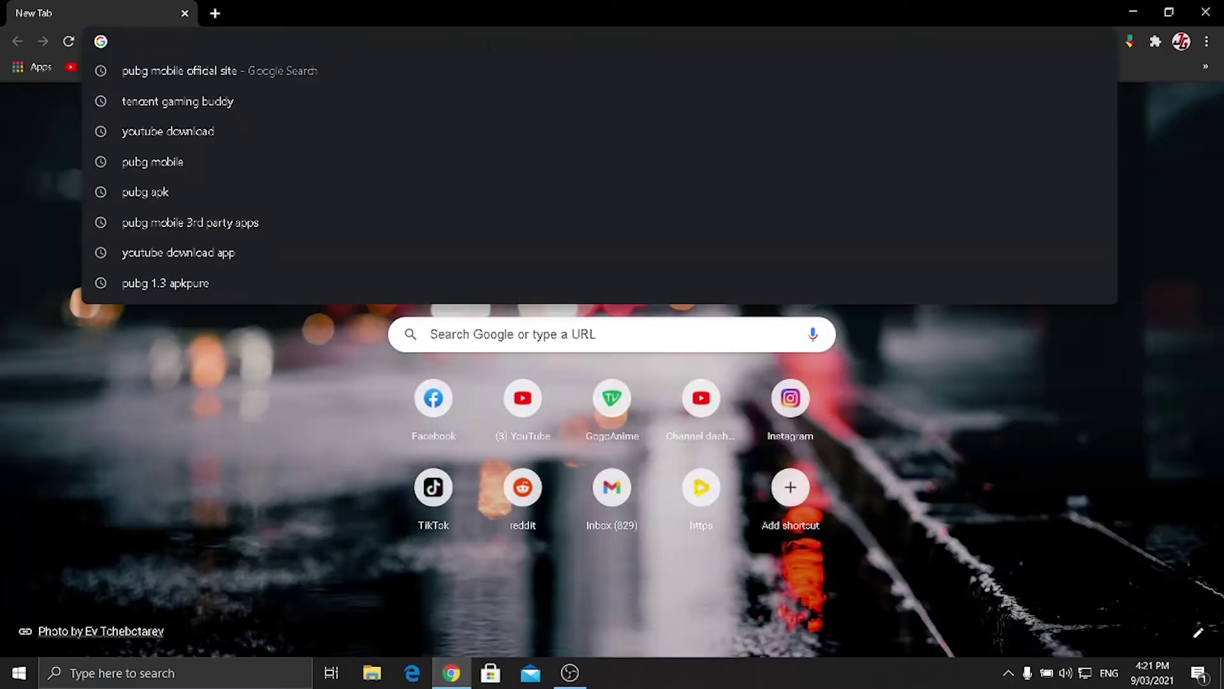
Search for the PUBG Mobile official site, locate the APK download on its 3rd Anniversary page, and close the browser.
type(" mobile offical site")
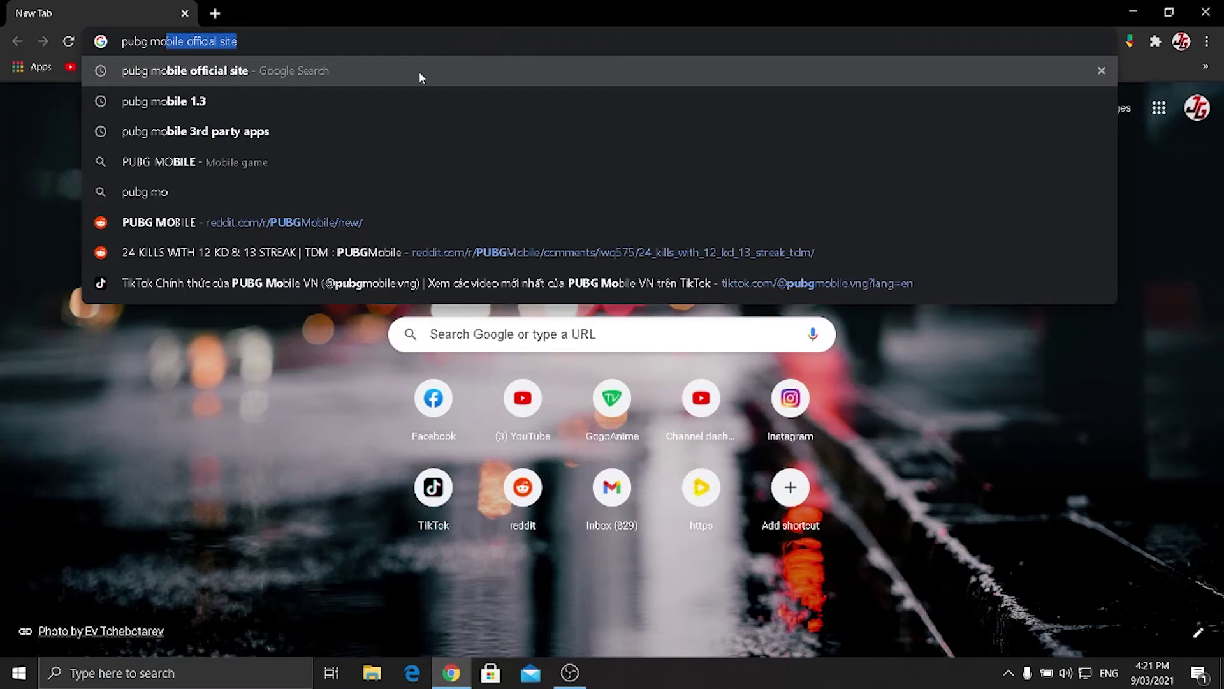
key("Return")
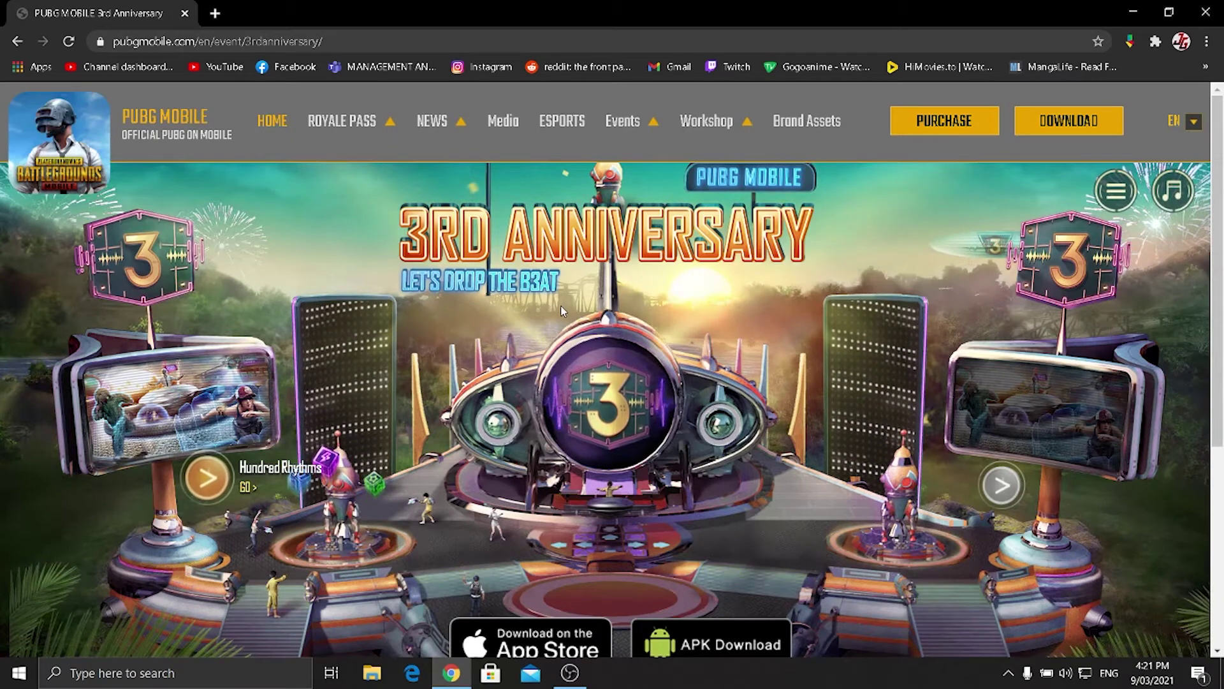
scroll(698, 384, "down", 5)
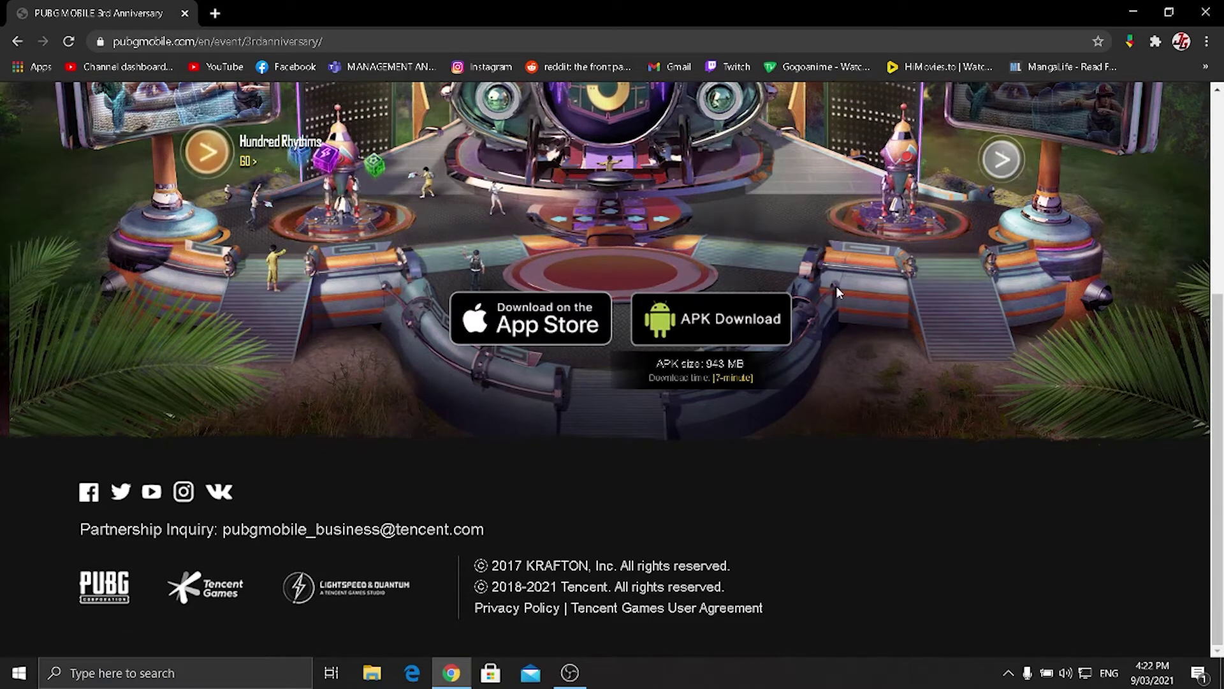
left_click(1210, 18)
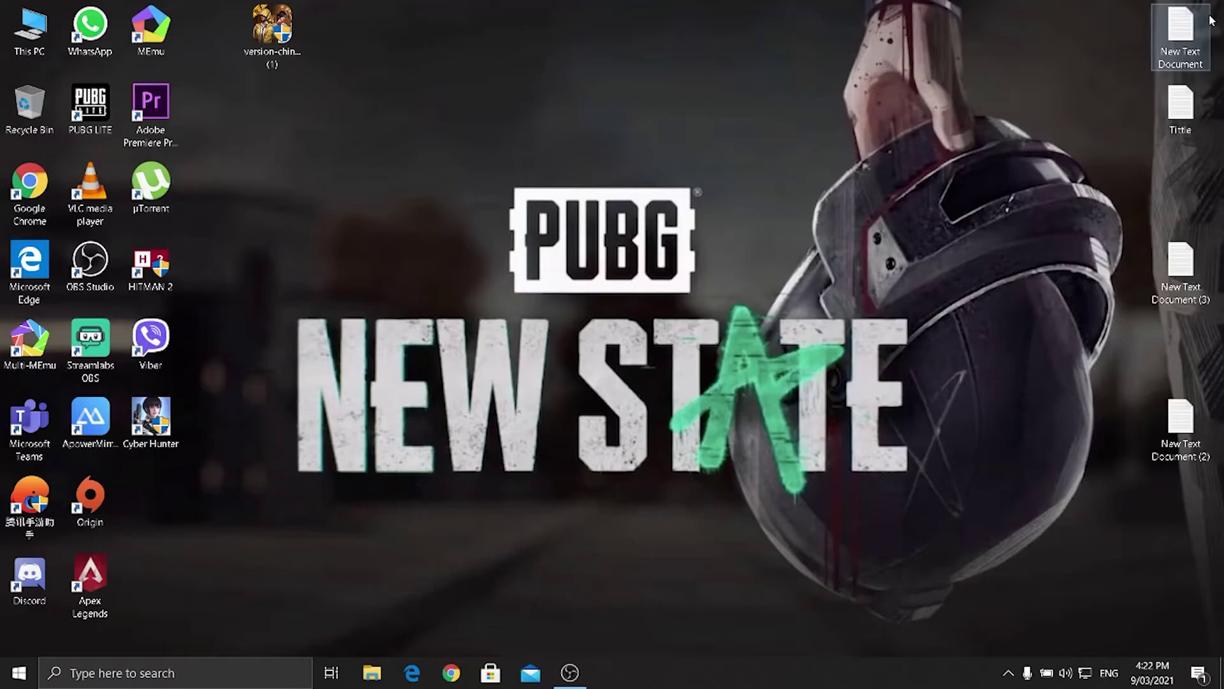
Launch the Tencent emulator and install the local APK PUBGMOBILE_Global_1.3.0_uawebsite from the Downloads folder.
left_click(40, 498)
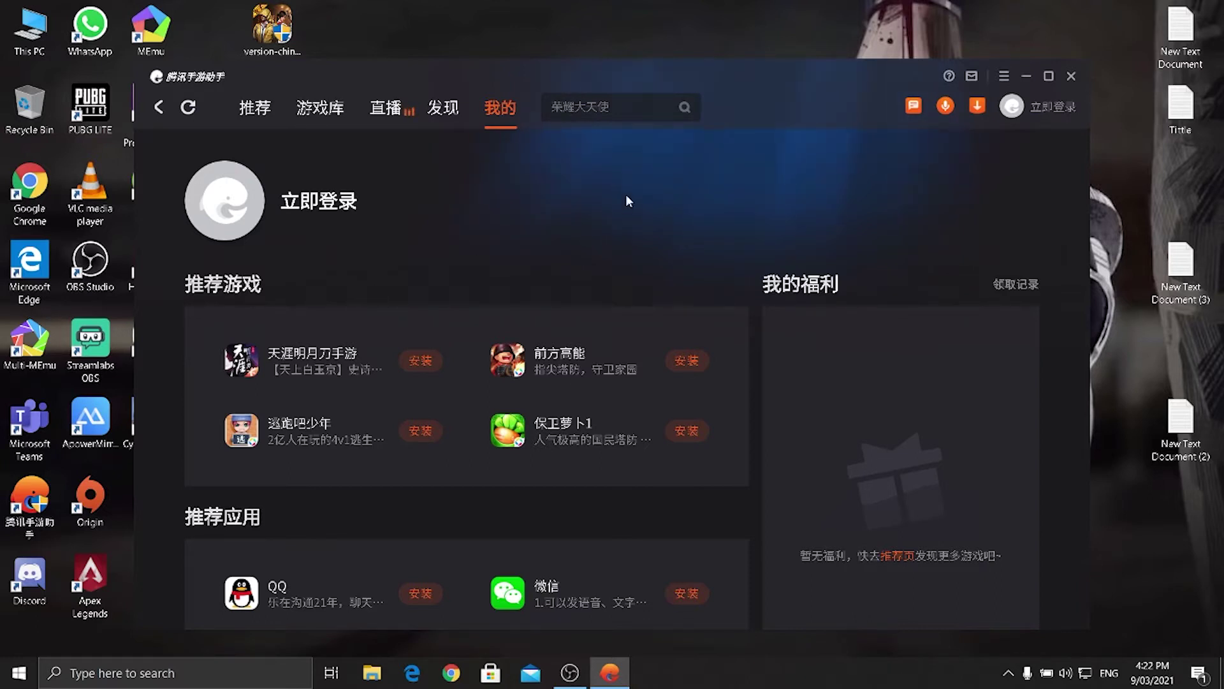
left_click(1003, 76)
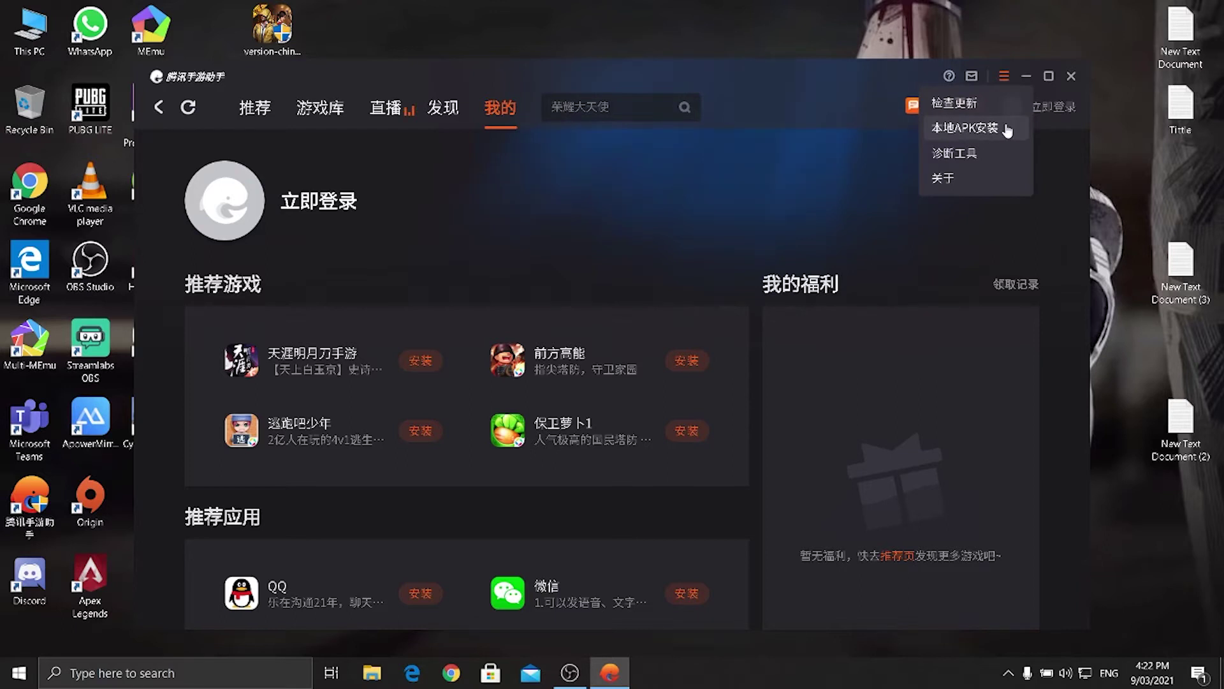
left_click(968, 129)
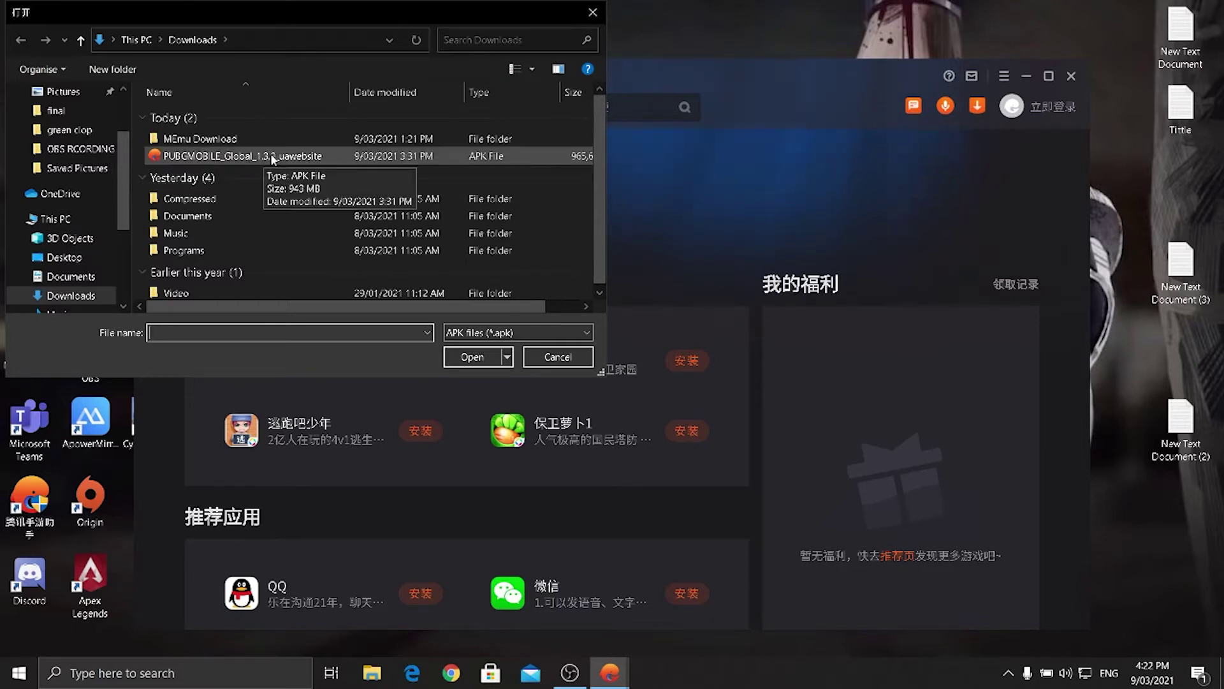
left_click(224, 141)
left_click(224, 155)
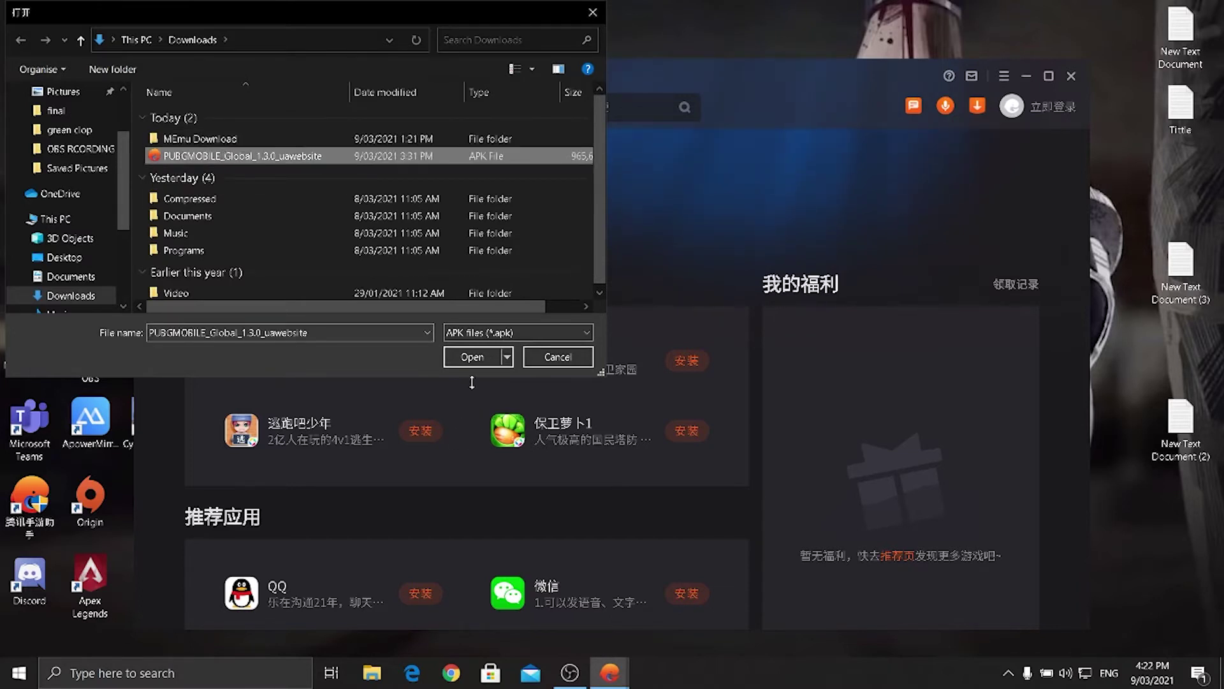
left_click(469, 361)
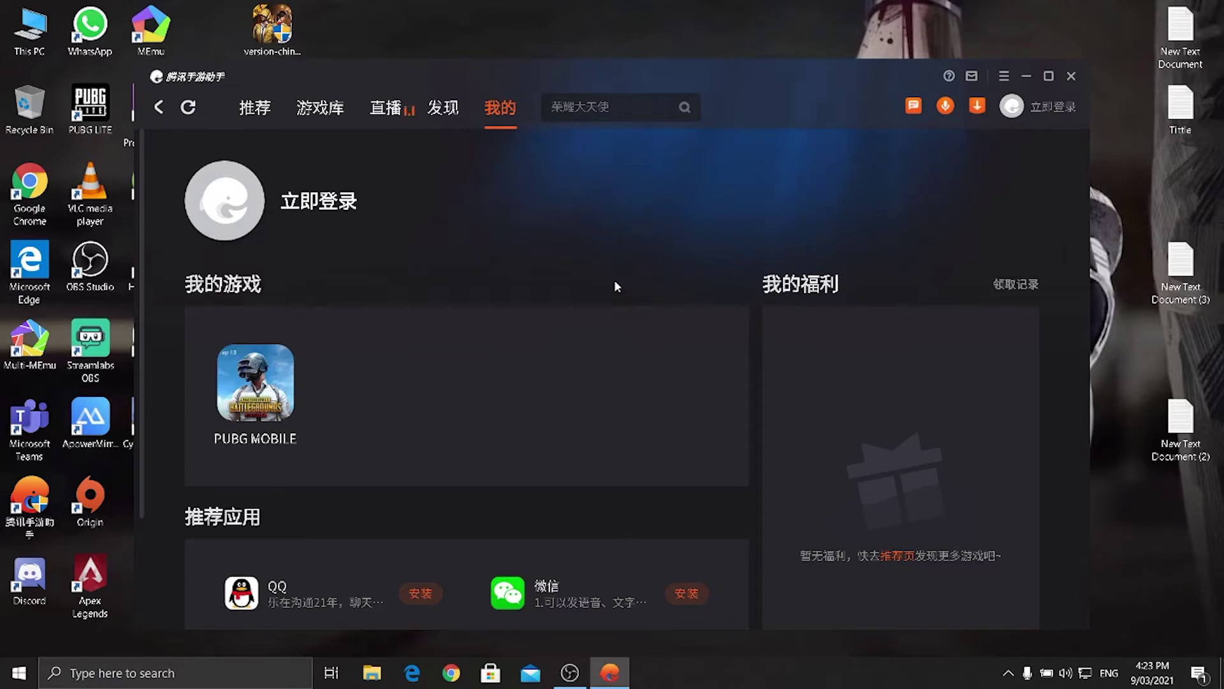
left_click(974, 108)
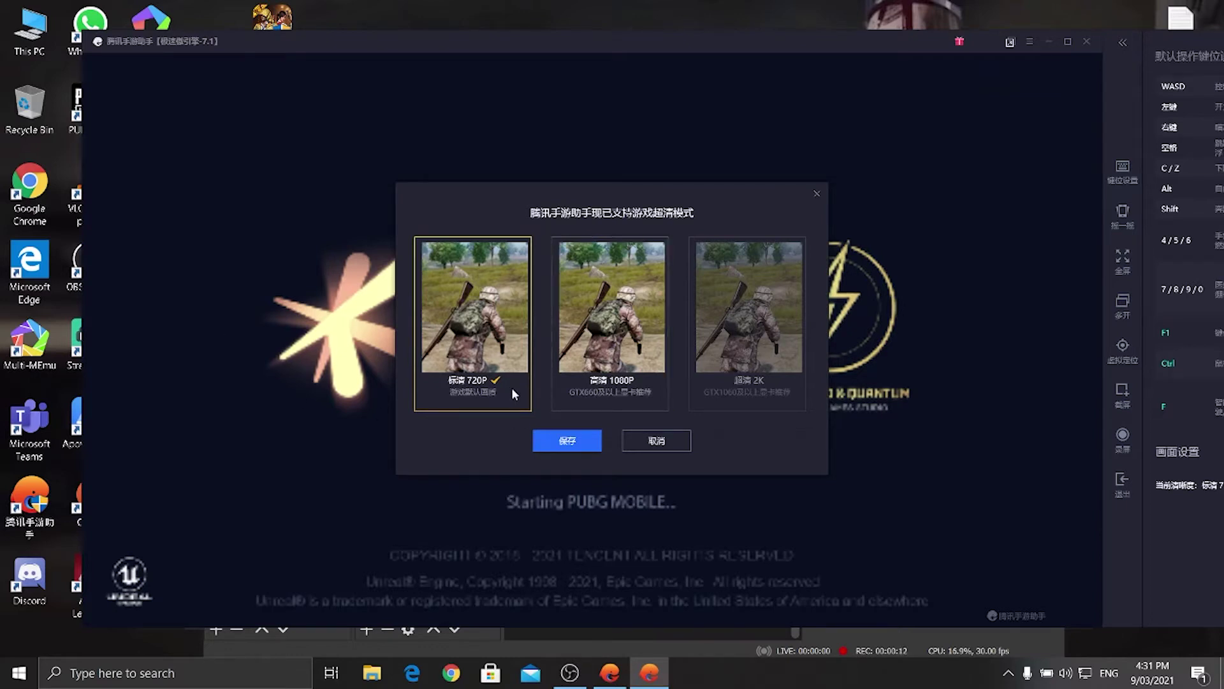
Set the game's display quality to 1080P, save it and restart the game.
left_click(634, 353)
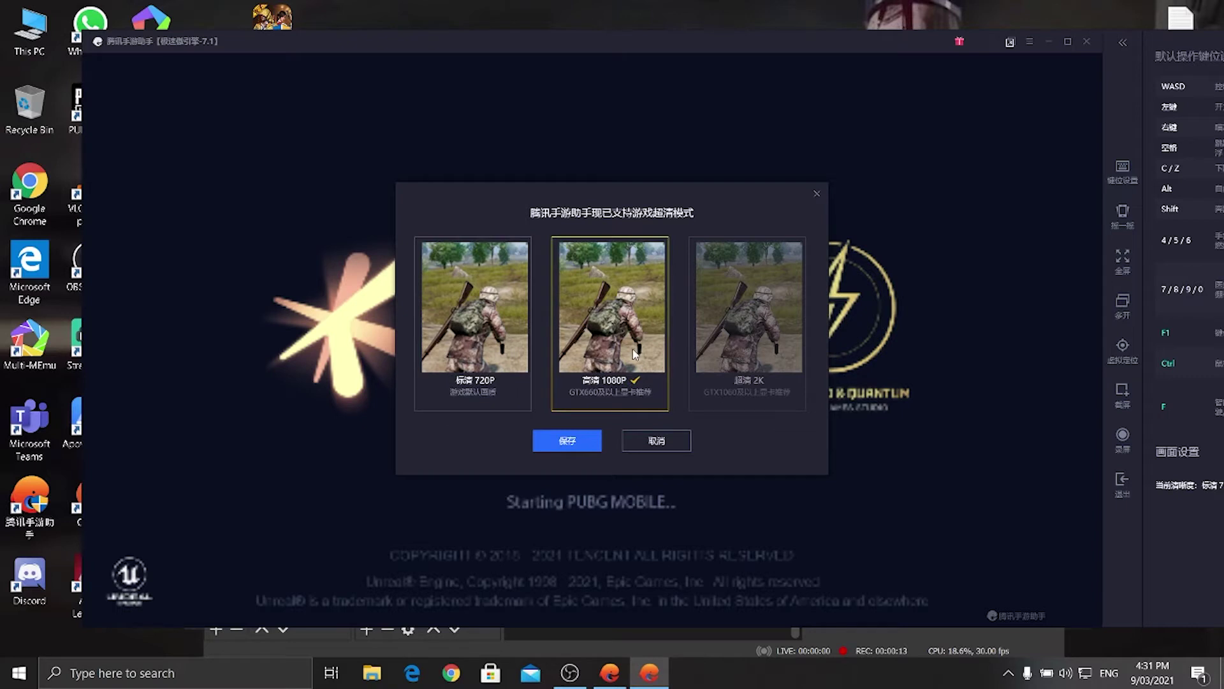
left_click(463, 356)
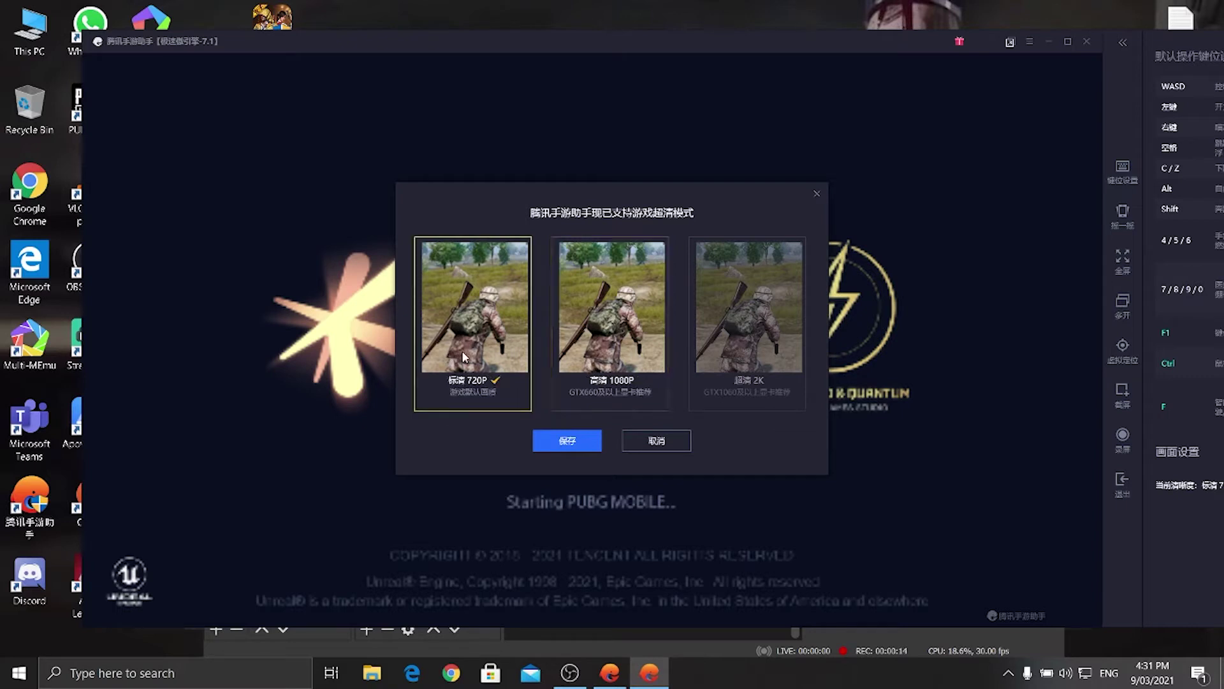
left_click(606, 329)
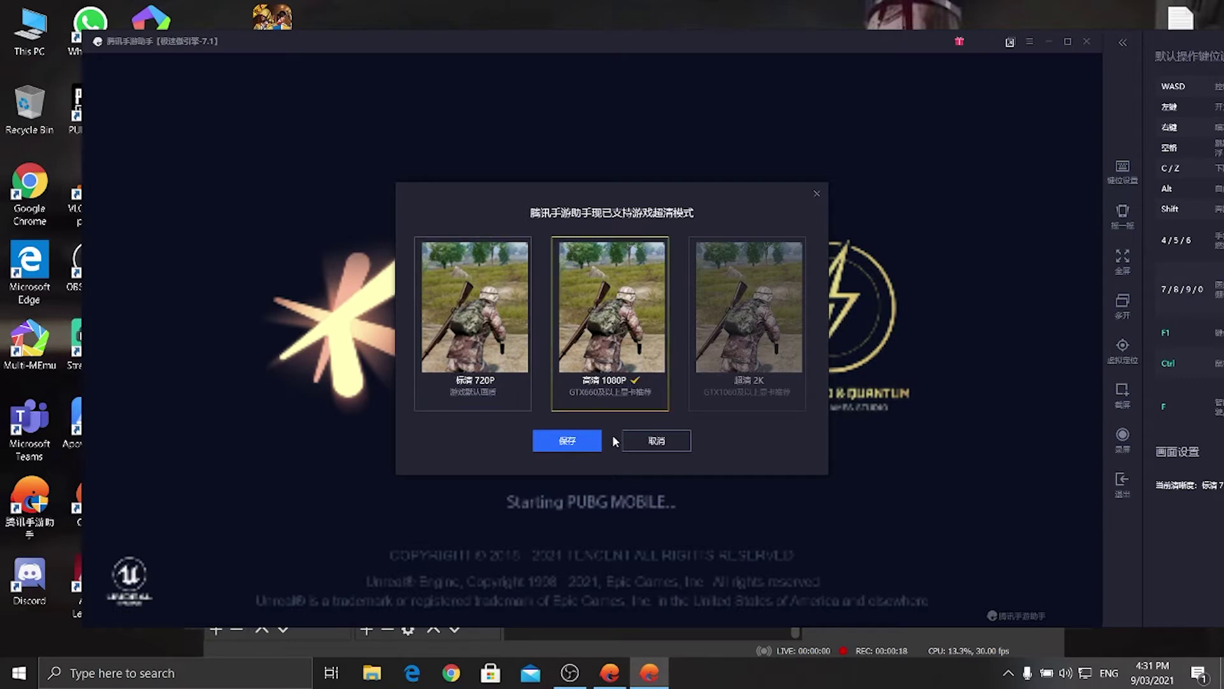
left_click(572, 447)
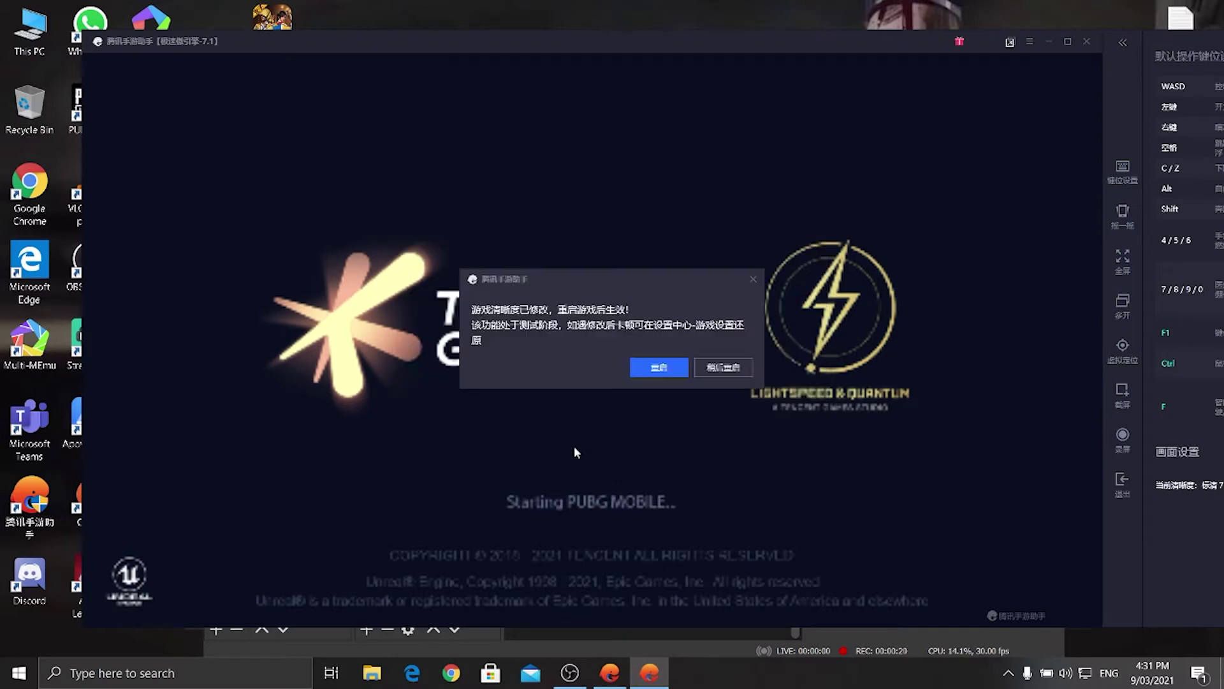
left_click(656, 373)
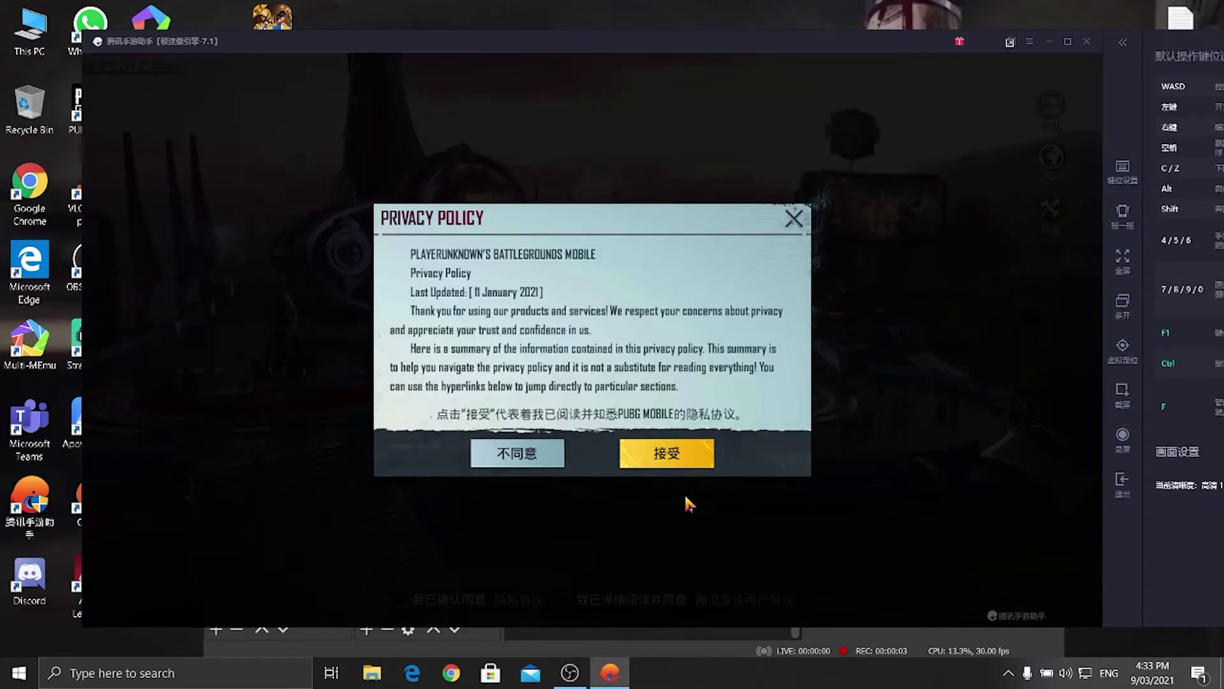
Accept the privacy policy and the Tencent Games user agreement, and log in with Facebook.
left_click(682, 454)
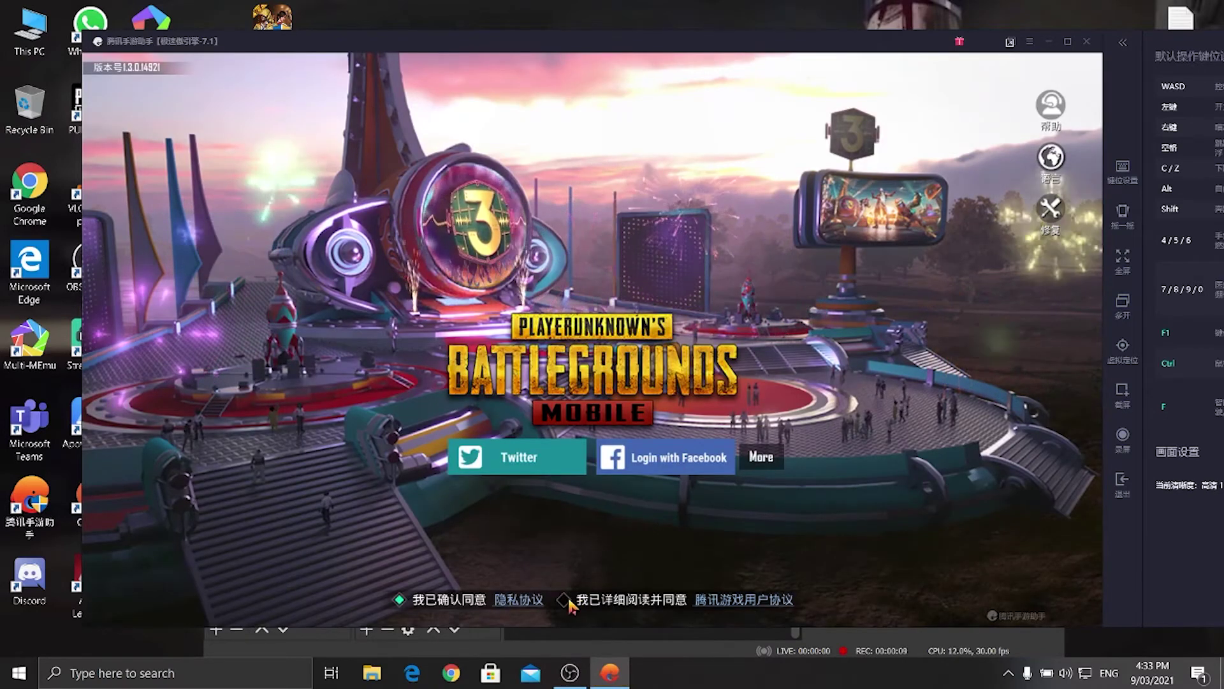
left_click(595, 603)
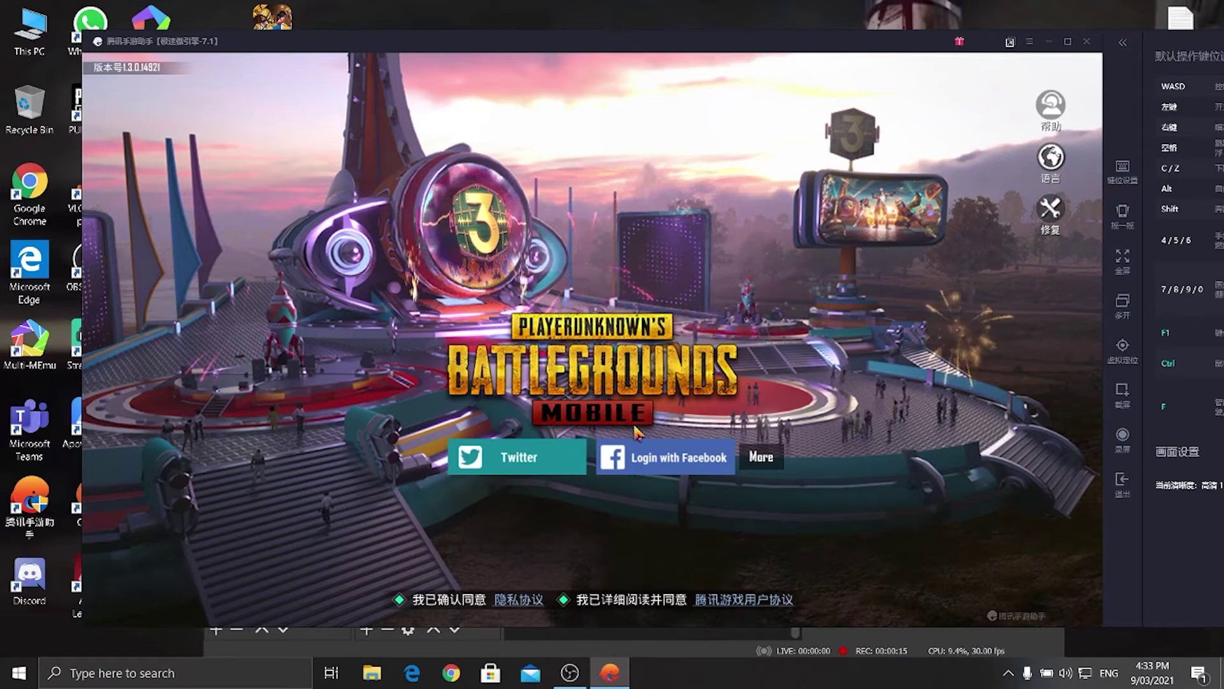
left_click(655, 463)
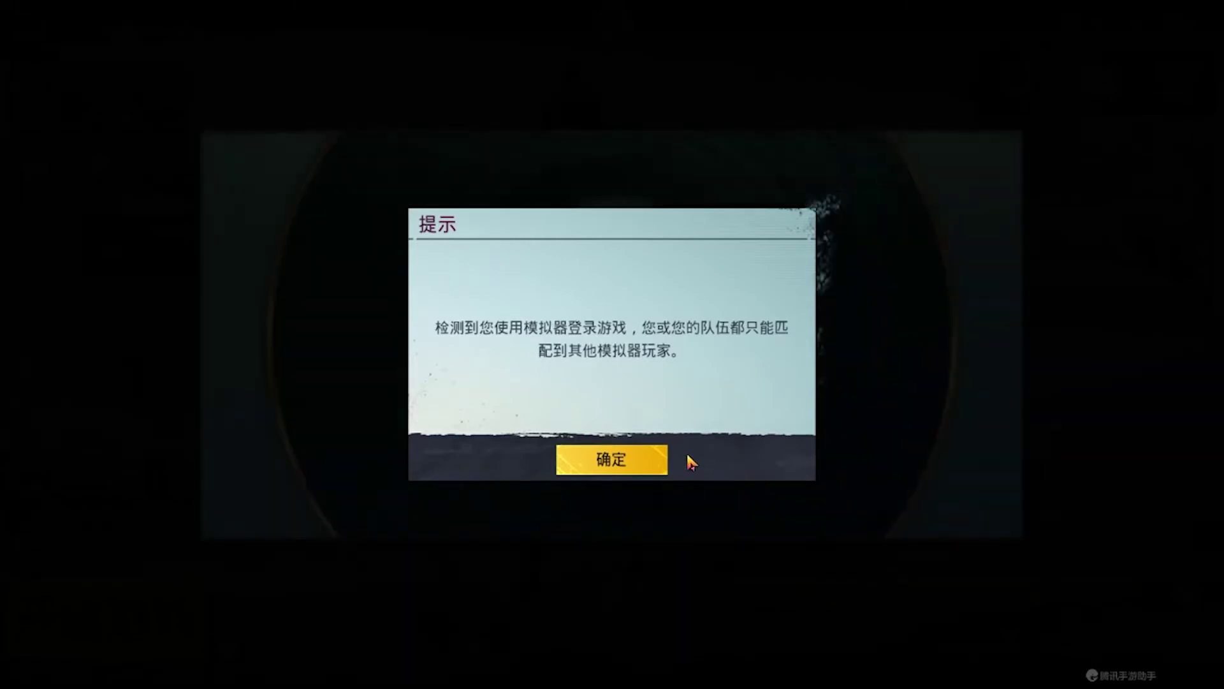
Dismiss the emulator matchmaking notice, use the received lobby theme reward immediately, and return to the lobby.
left_click(616, 460)
left_click(588, 606)
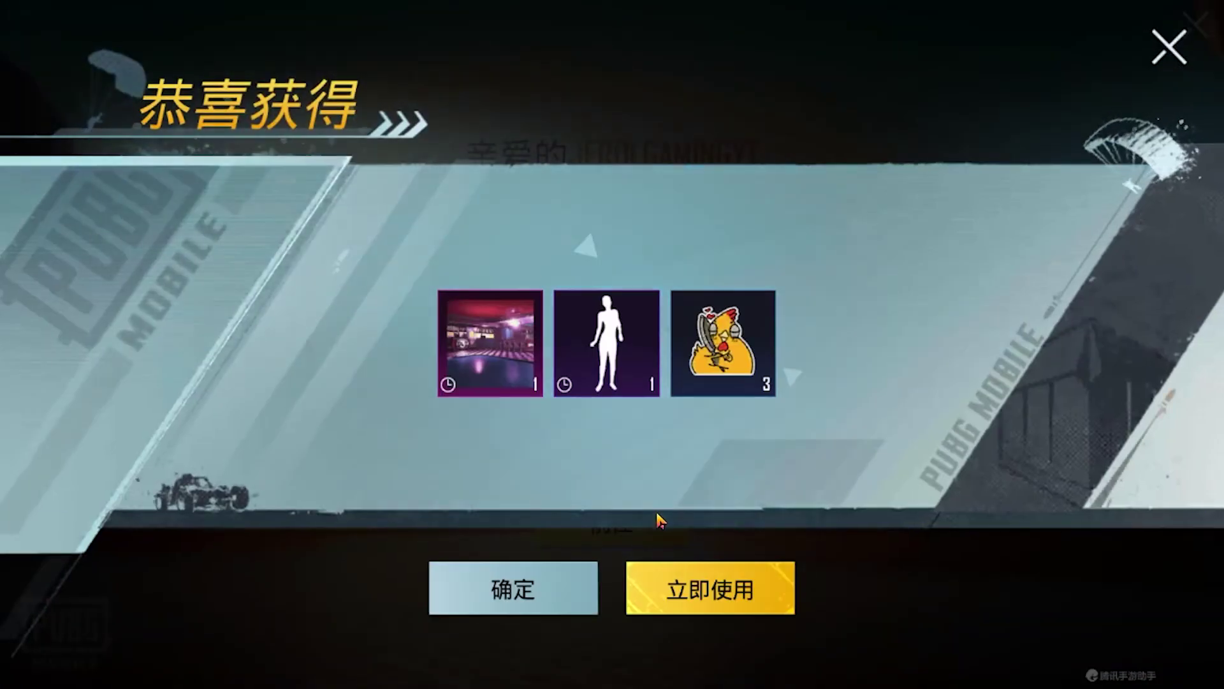
left_click(711, 590)
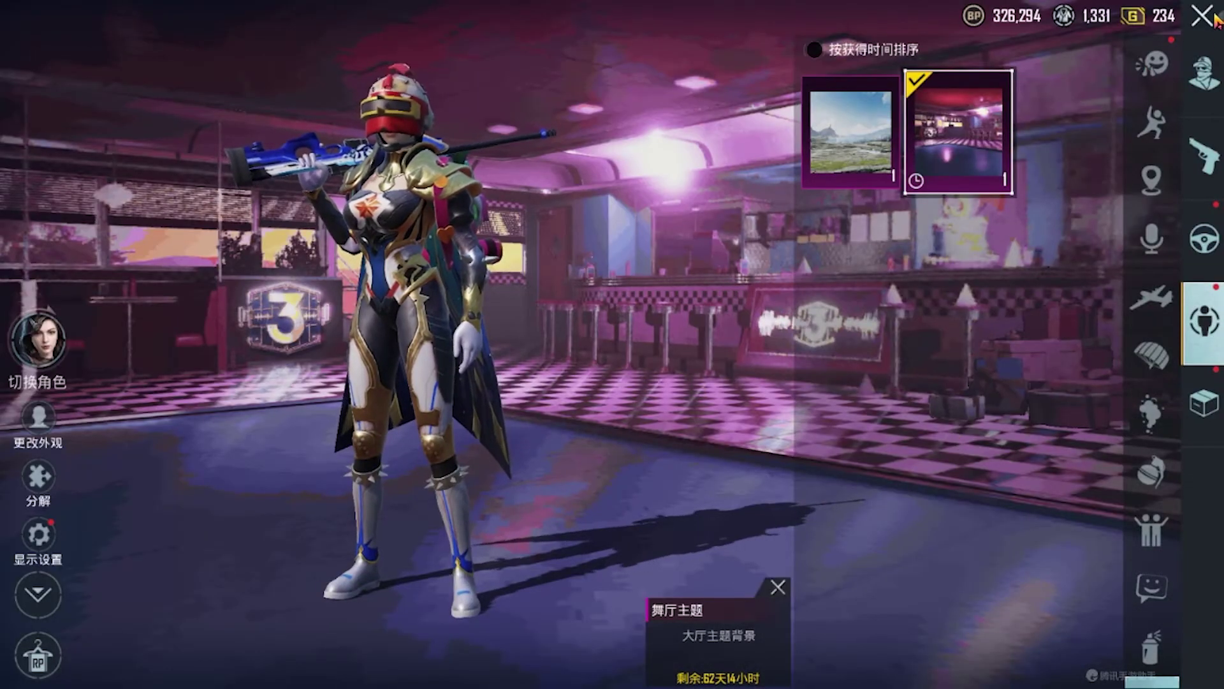
key("Escape")
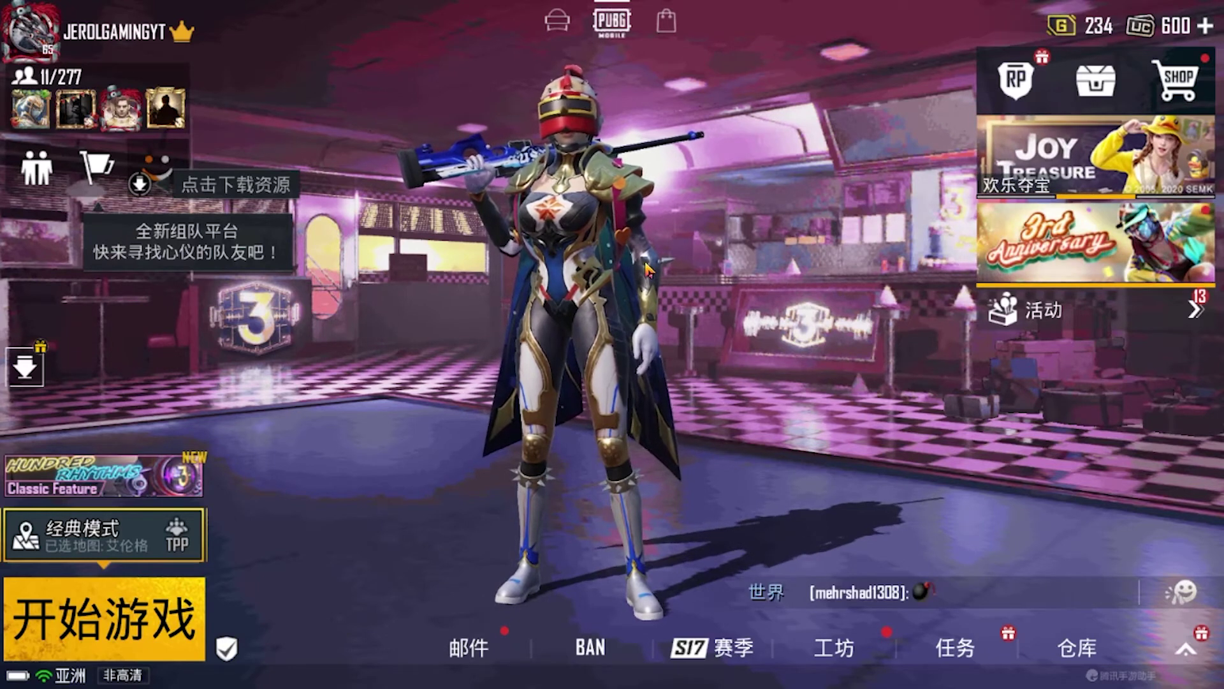
Dismiss the lobby shortcut guide and open the language section (语言设置) of the game settings.
left_click(1135, 643)
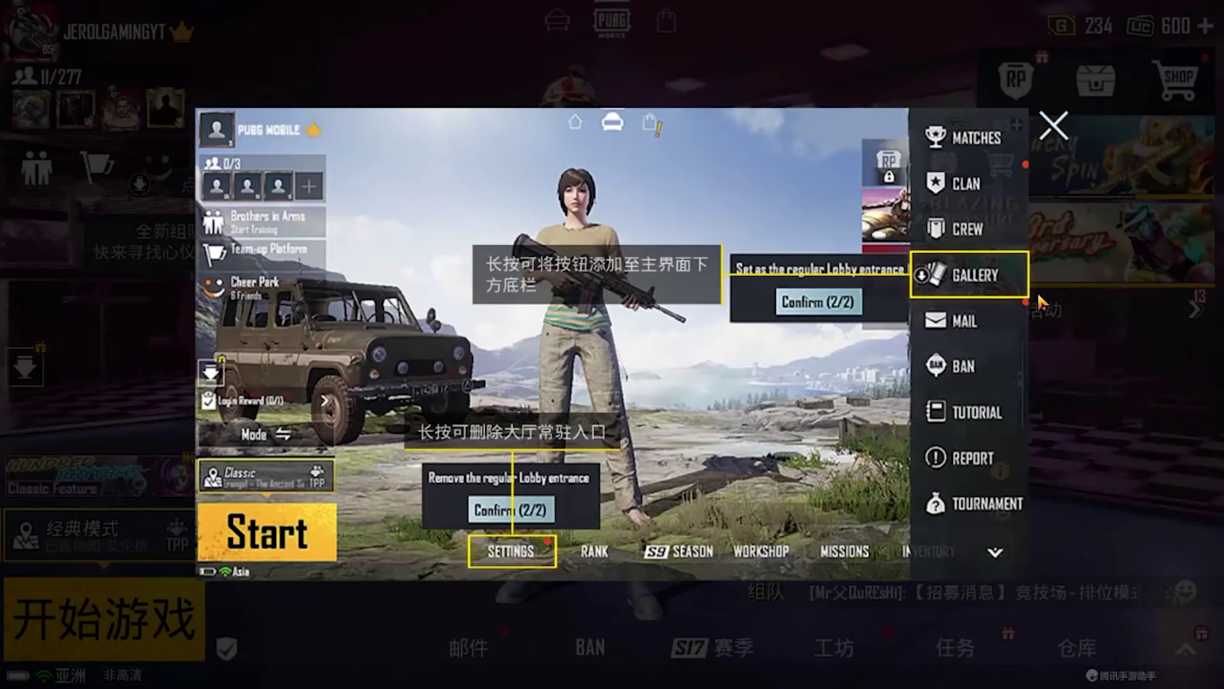
left_click(1057, 126)
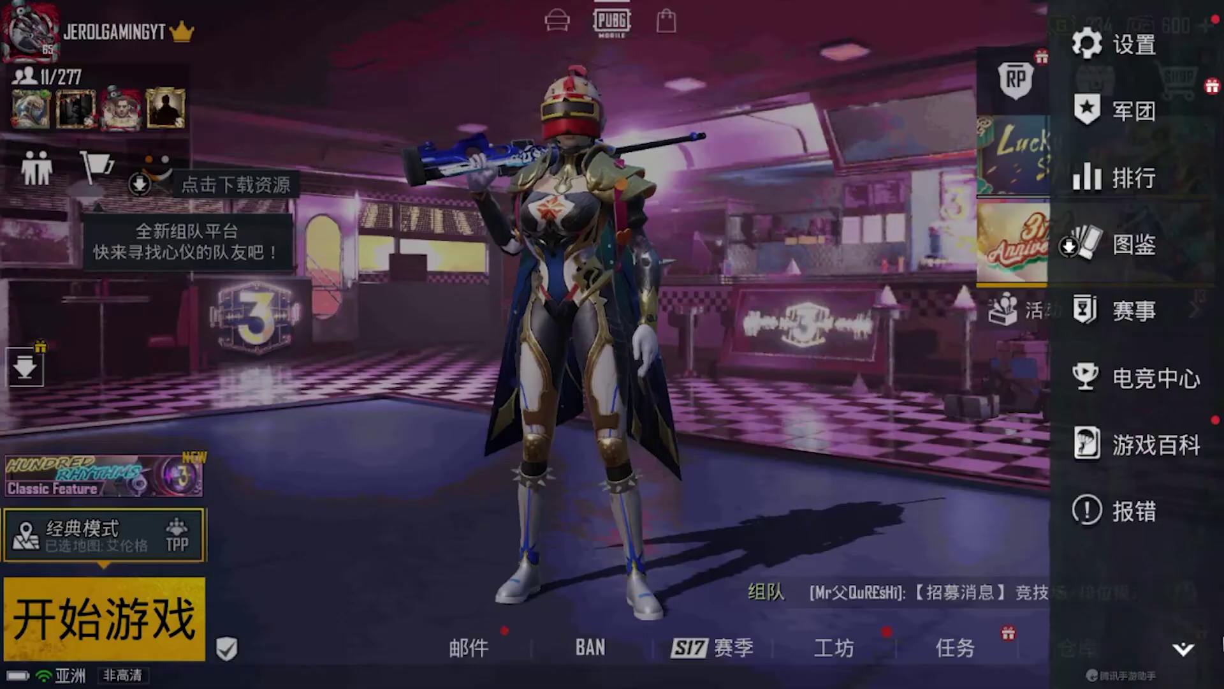
left_click(1188, 653)
left_click(1187, 653)
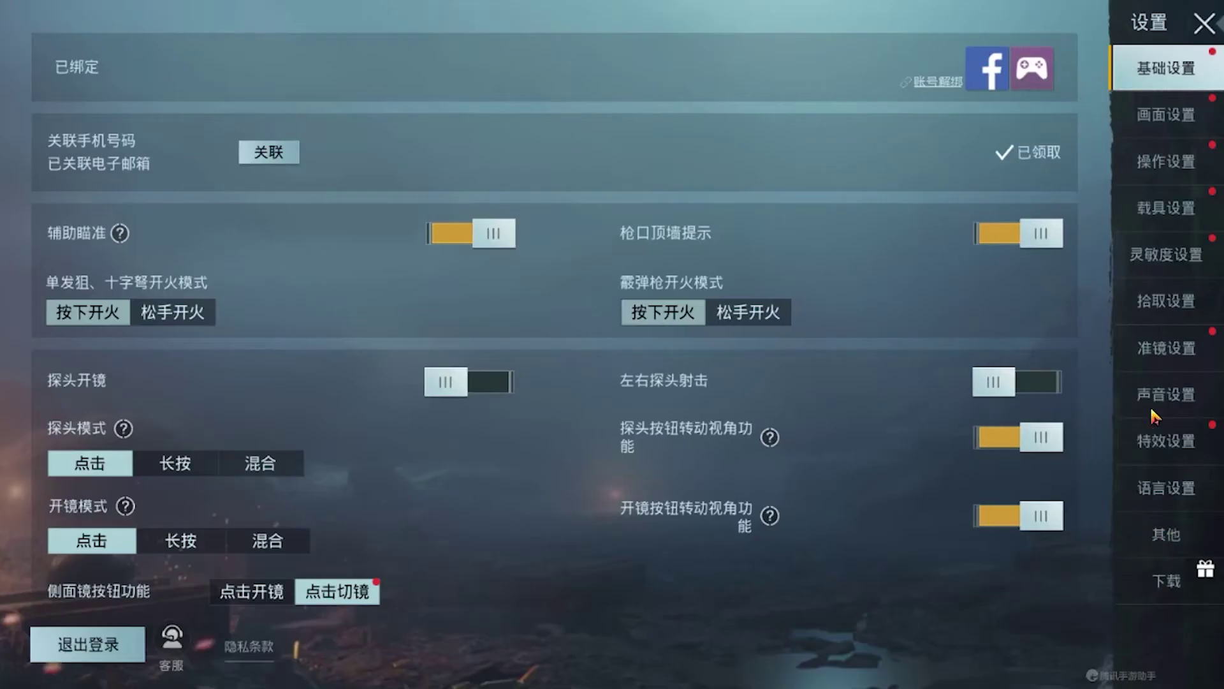
left_click(1166, 490)
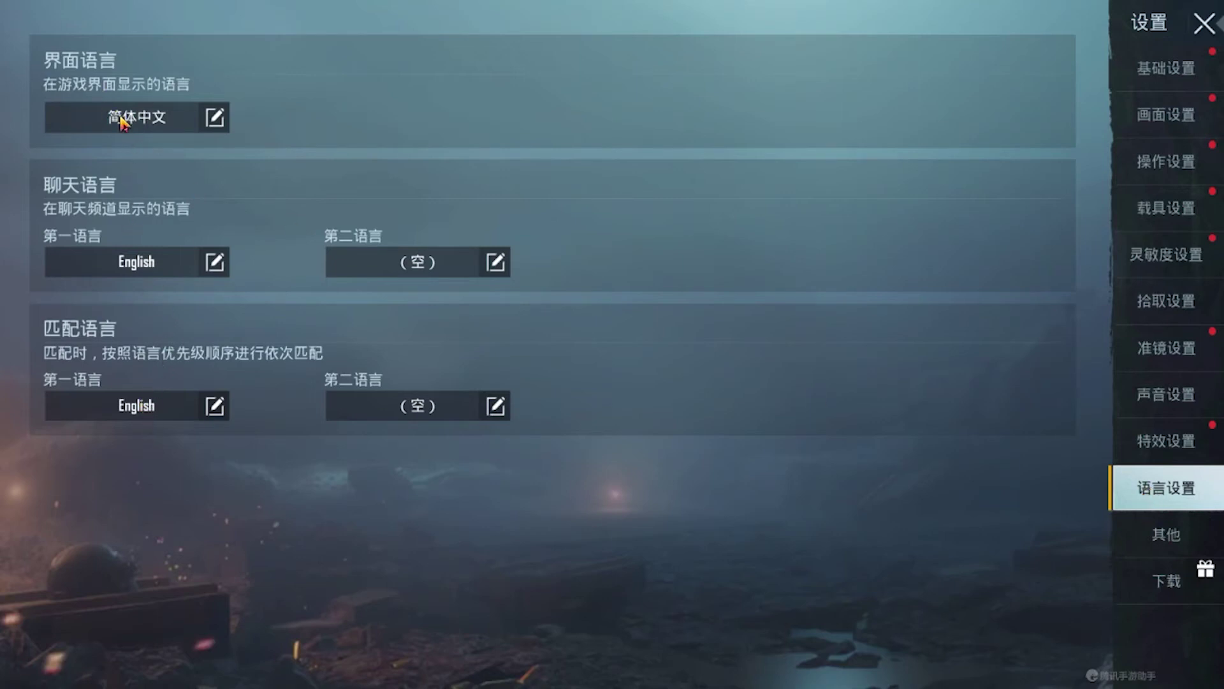
Set the game's interface language to English and log back in with Facebook.
left_click(159, 121)
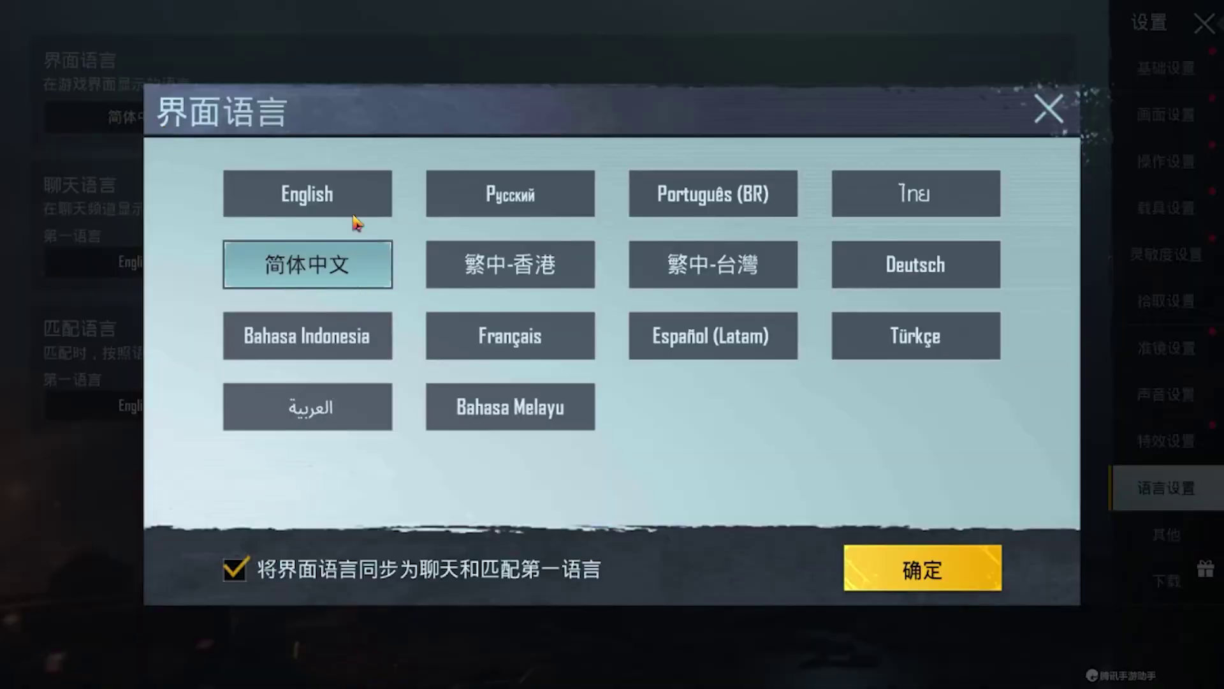
left_click(349, 202)
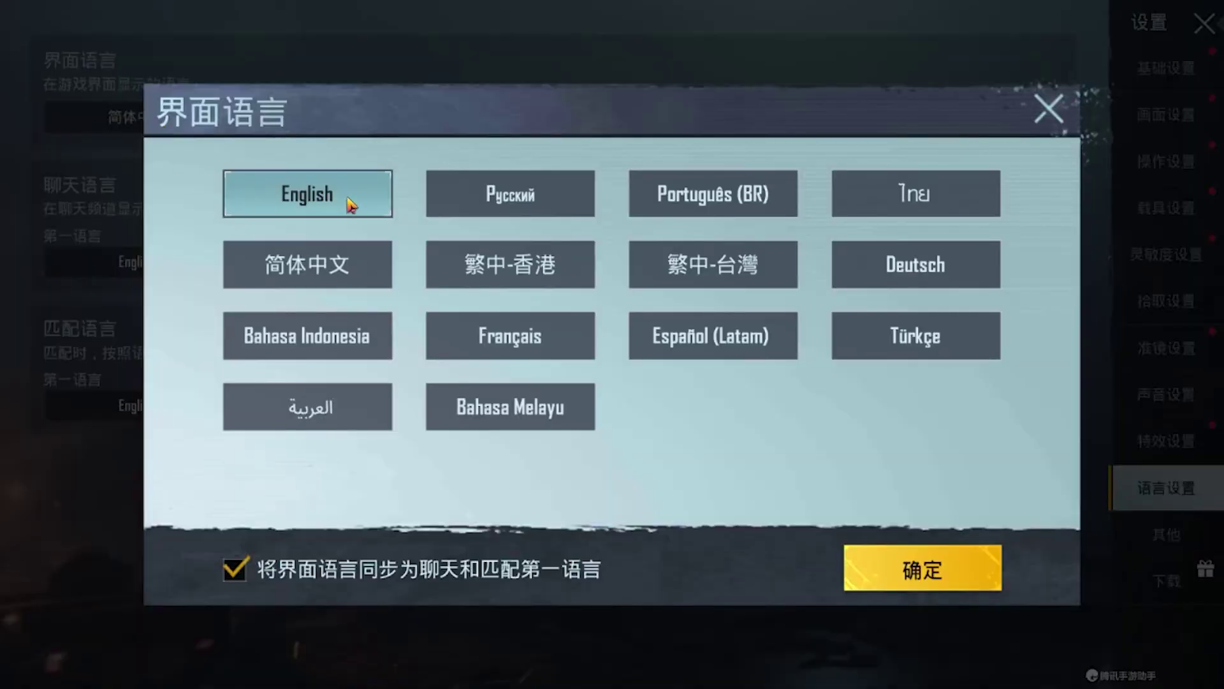
left_click(886, 573)
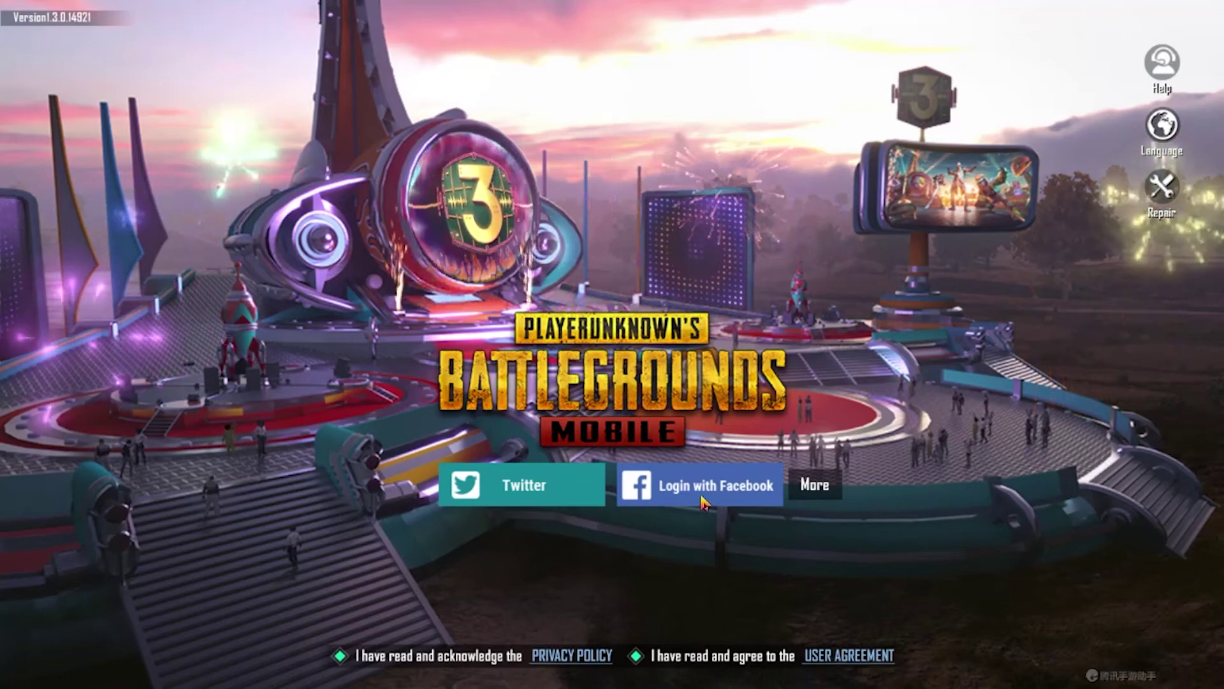
left_click(695, 496)
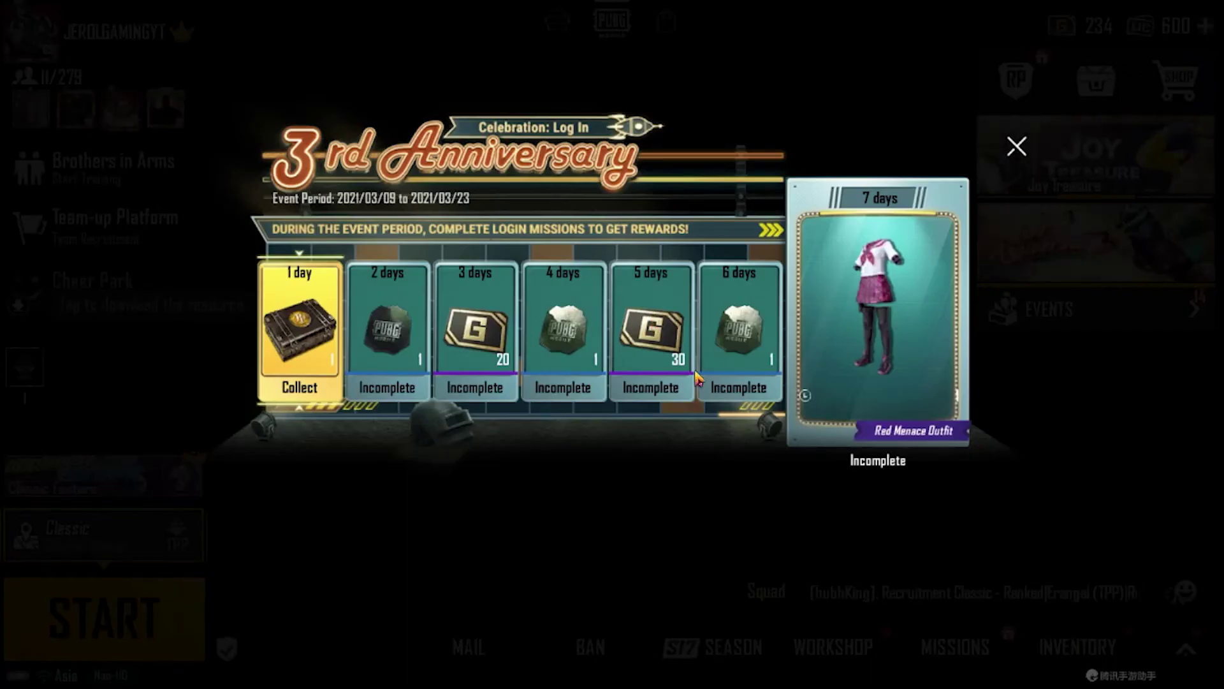
Collect the 1-day 3rd Anniversary login reward and dismiss the event pop-ups to return to the lobby.
left_click(290, 389)
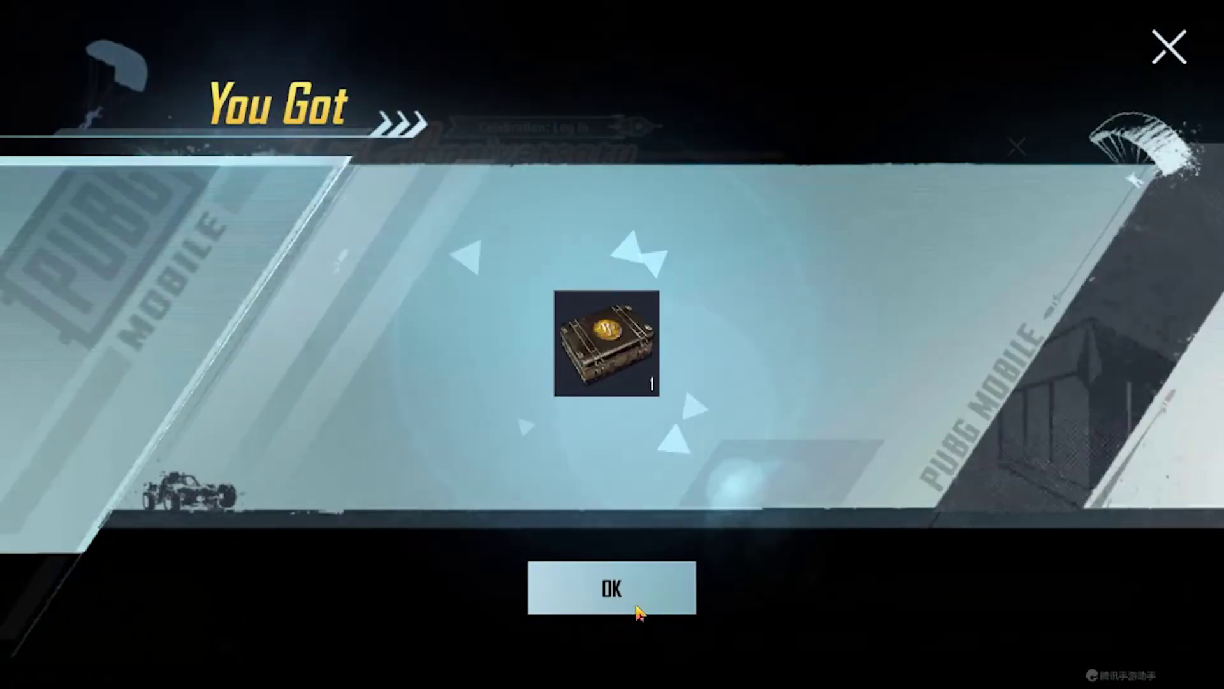
left_click(631, 602)
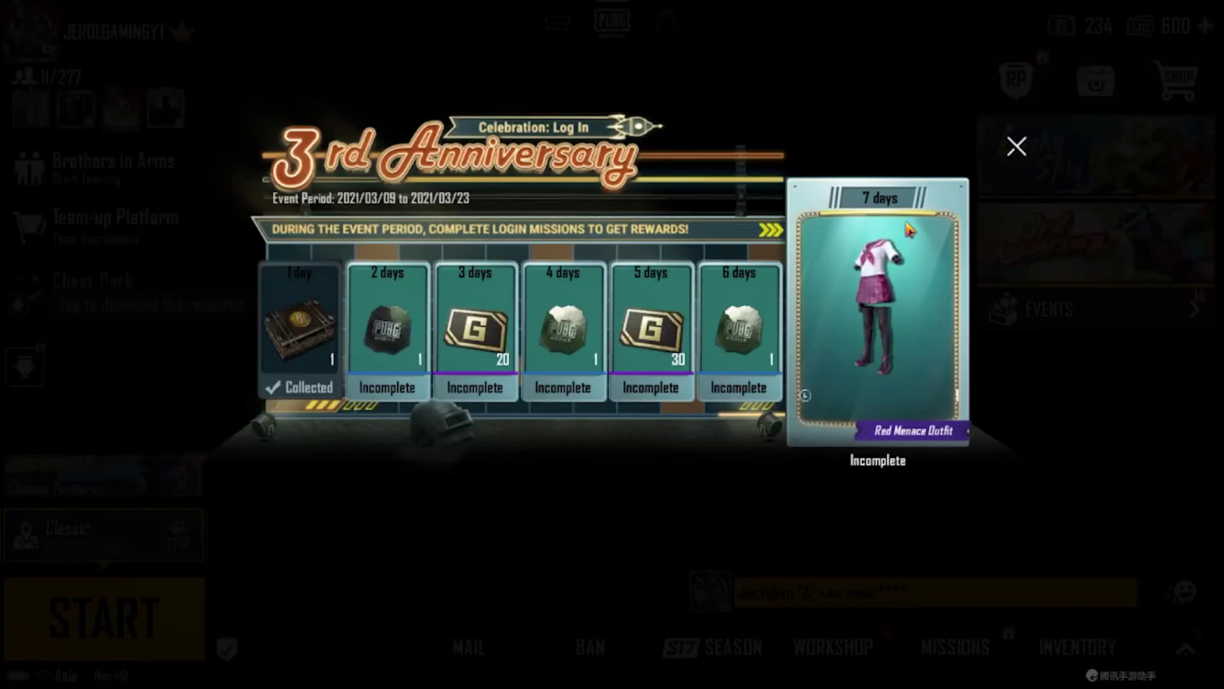
left_click(1017, 146)
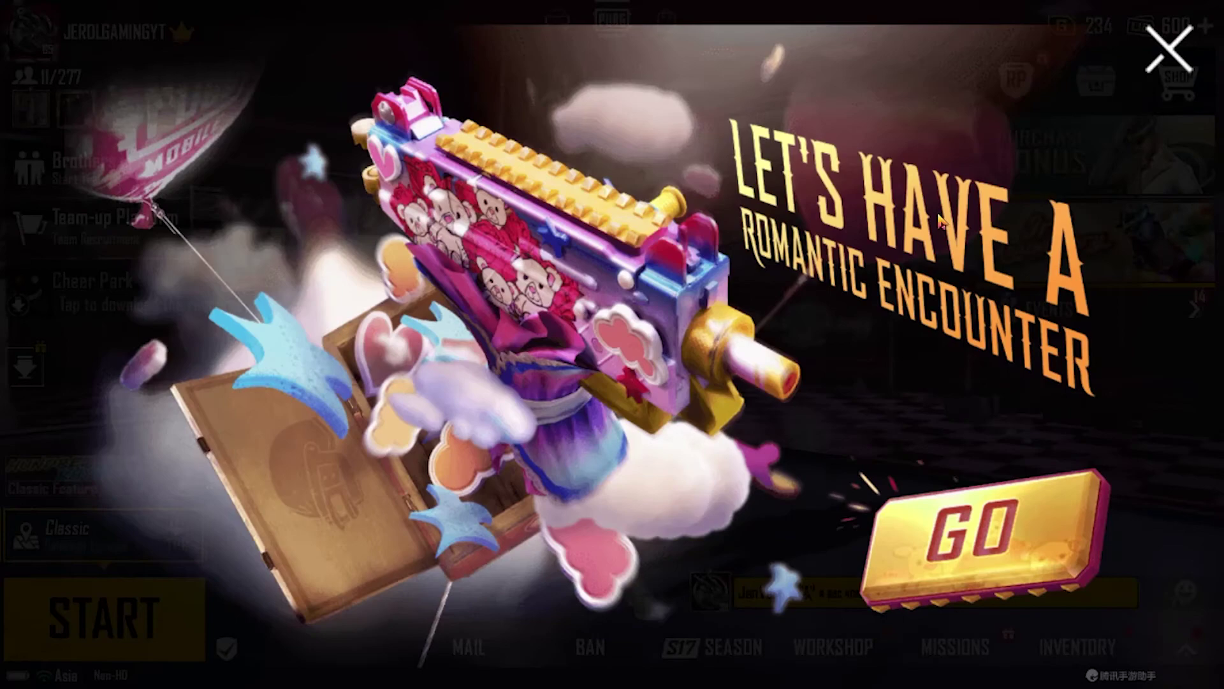
left_click(1170, 44)
left_click(1169, 64)
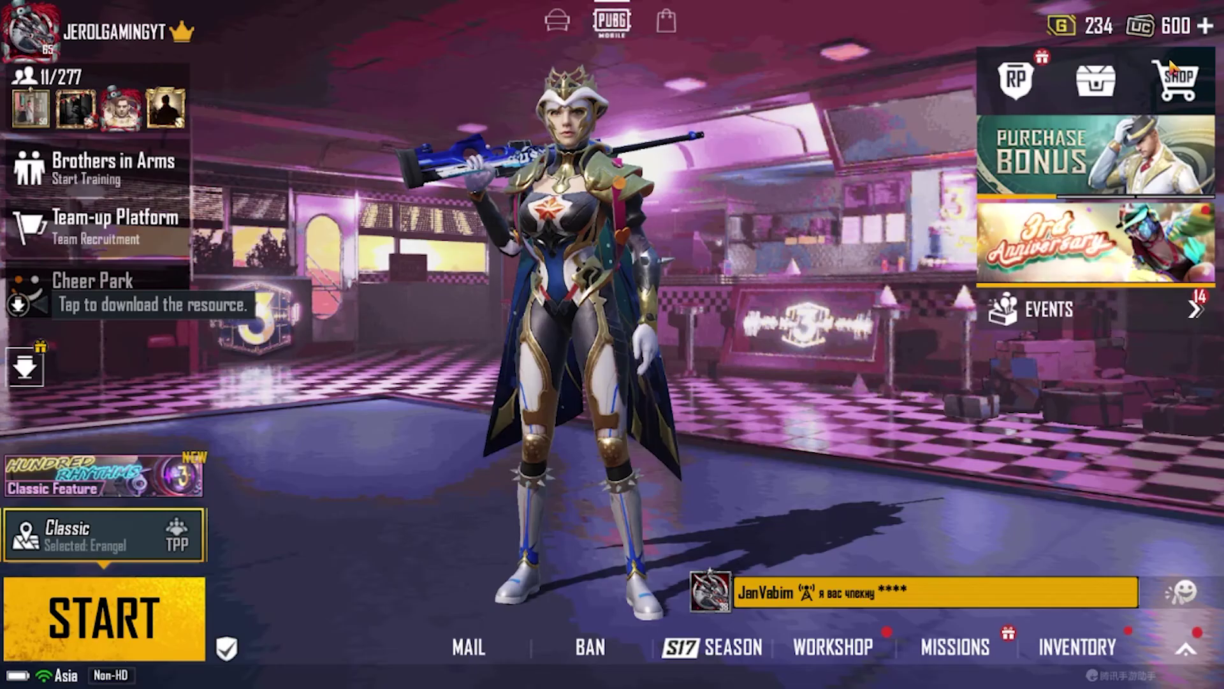
Close the running game and the Tencent emulator, and check the hidden system tray icons on the desktop.
left_click_drag(638, 351, 568, 351)
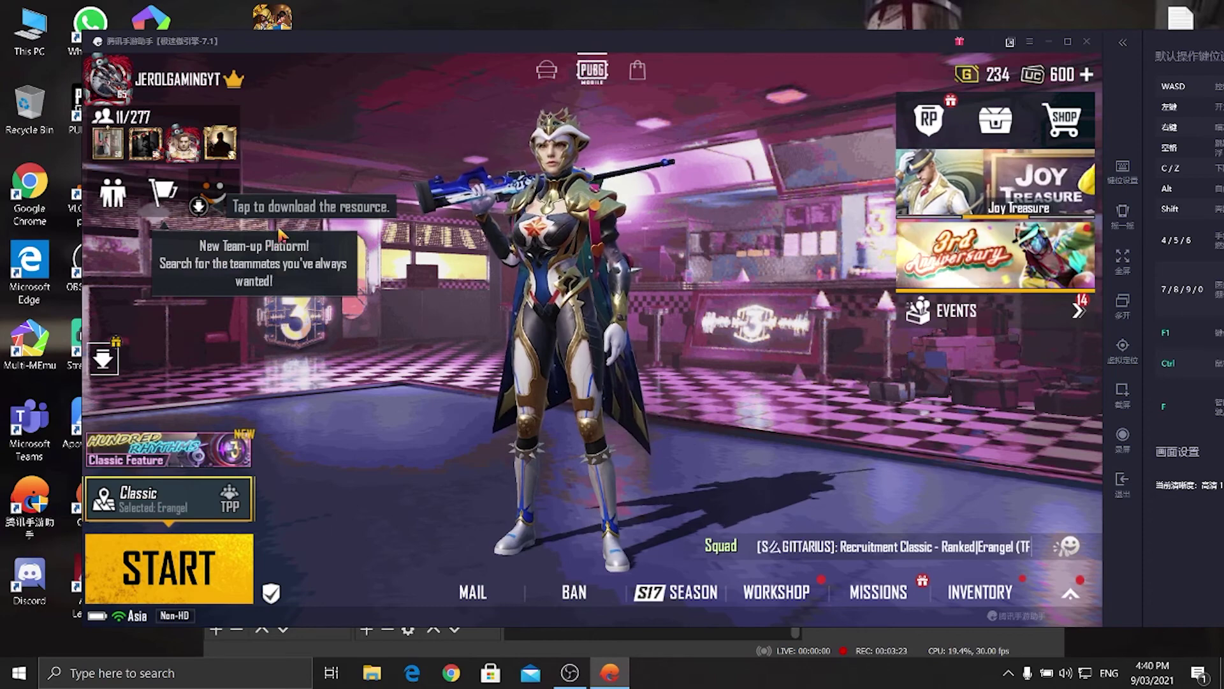
left_click(1086, 42)
key("Return")
left_click(1045, 63)
key("Return")
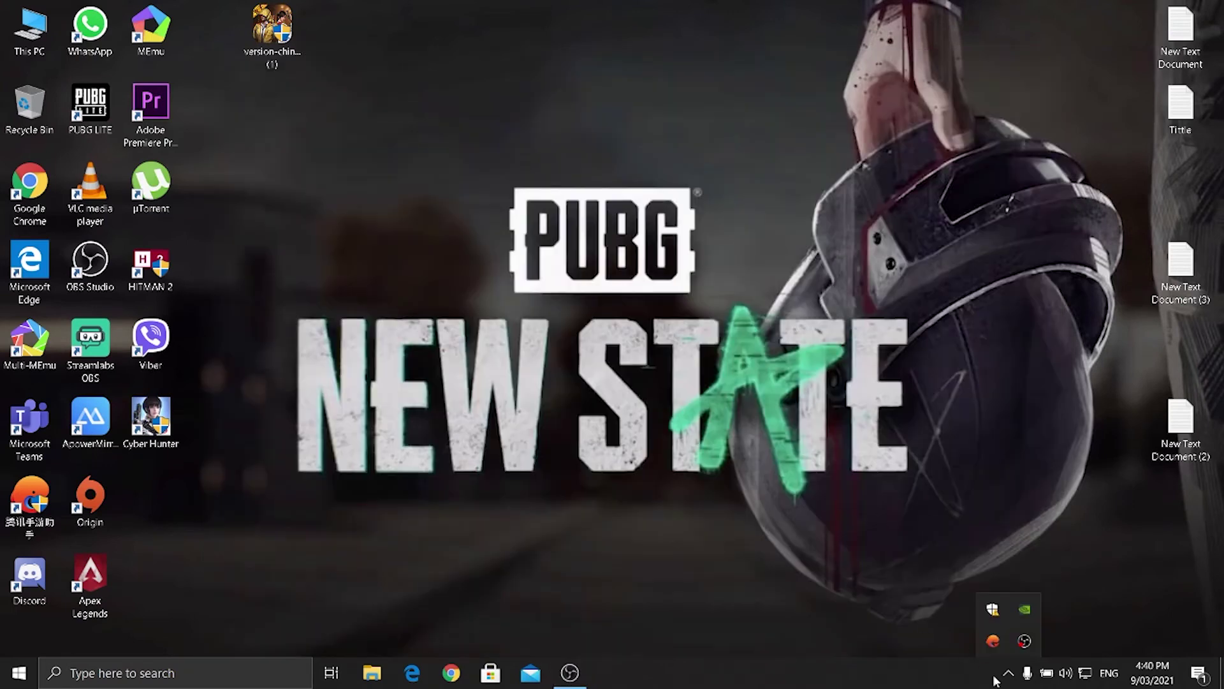
left_click(1008, 673)
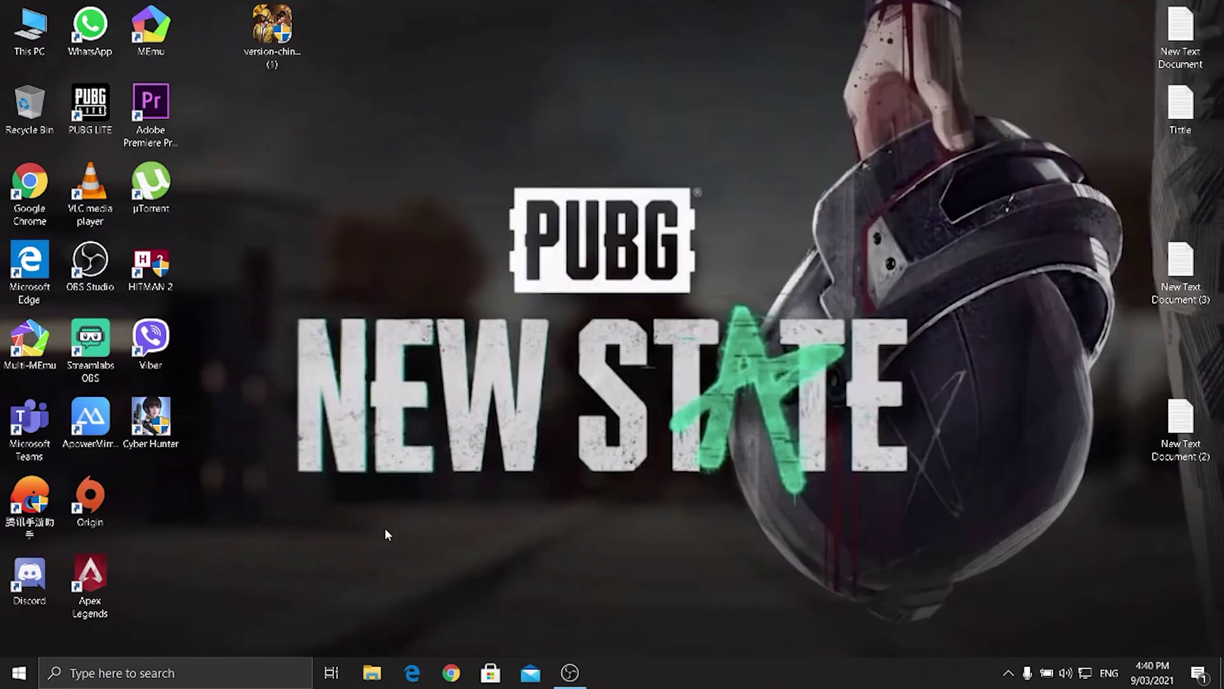
Launch the Windows Registry Editor through the Run command.
key("super+r")
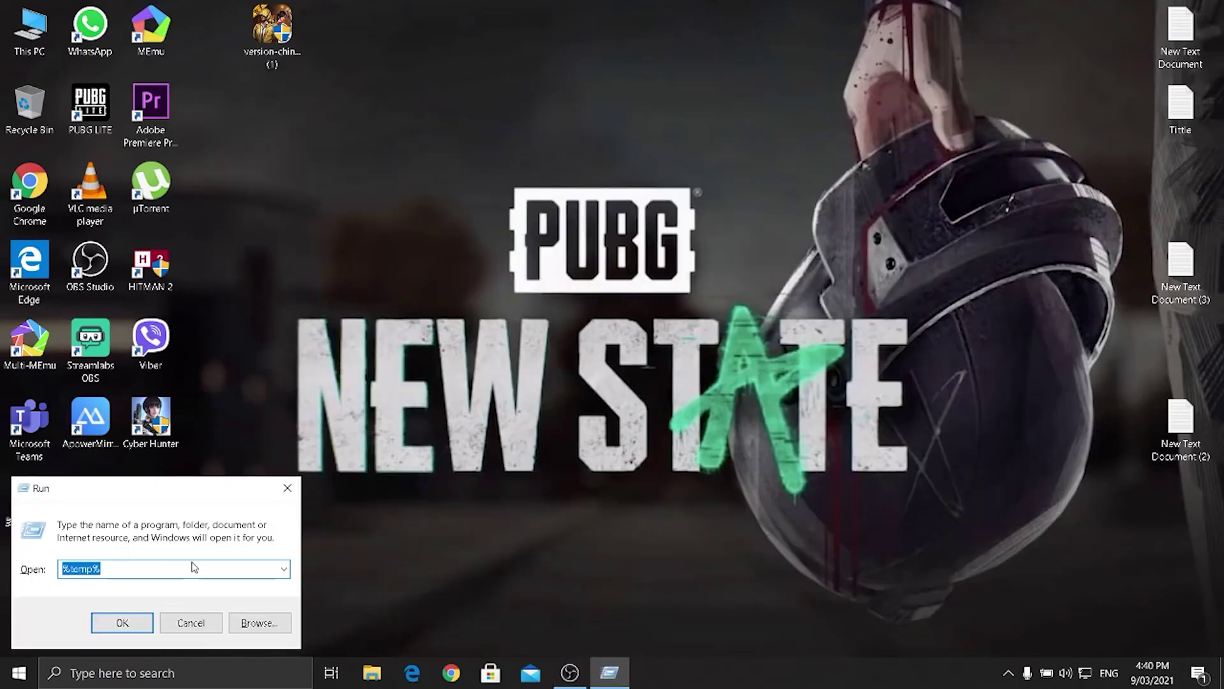
key("Down")
left_click(166, 571)
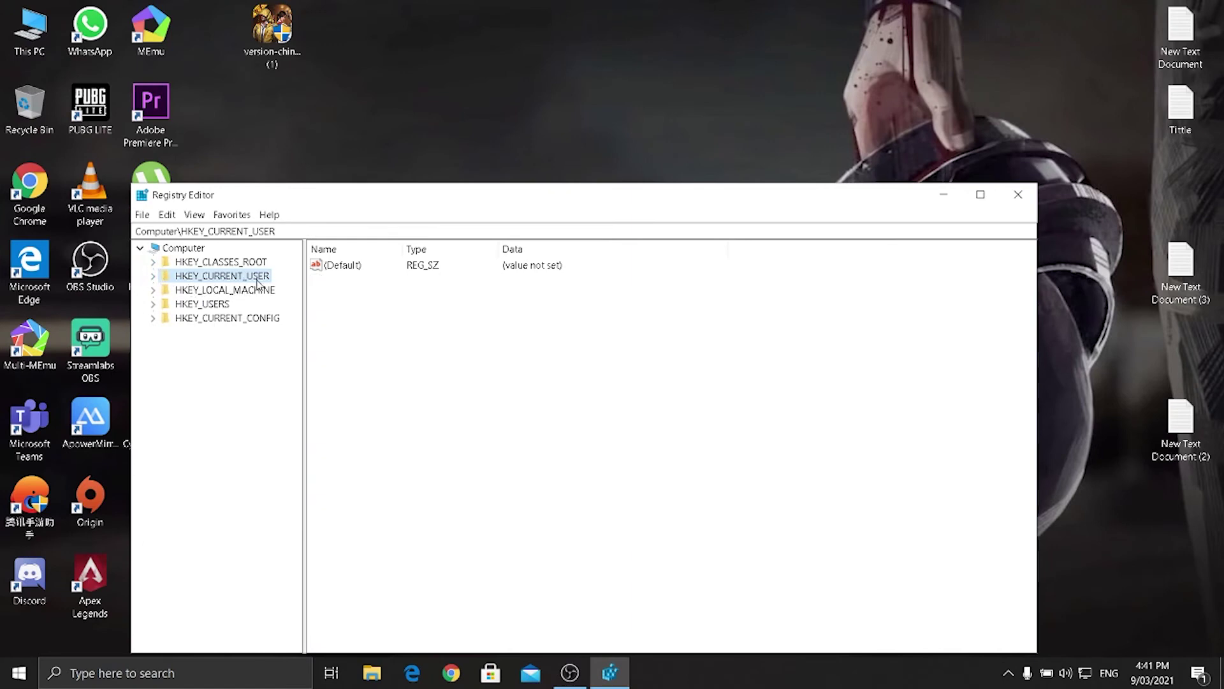
Go to the registry key HKEY_CURRENT_USER\Software\Tencent\MobileGamePC to show its values.
left_click(154, 283)
left_click(165, 375)
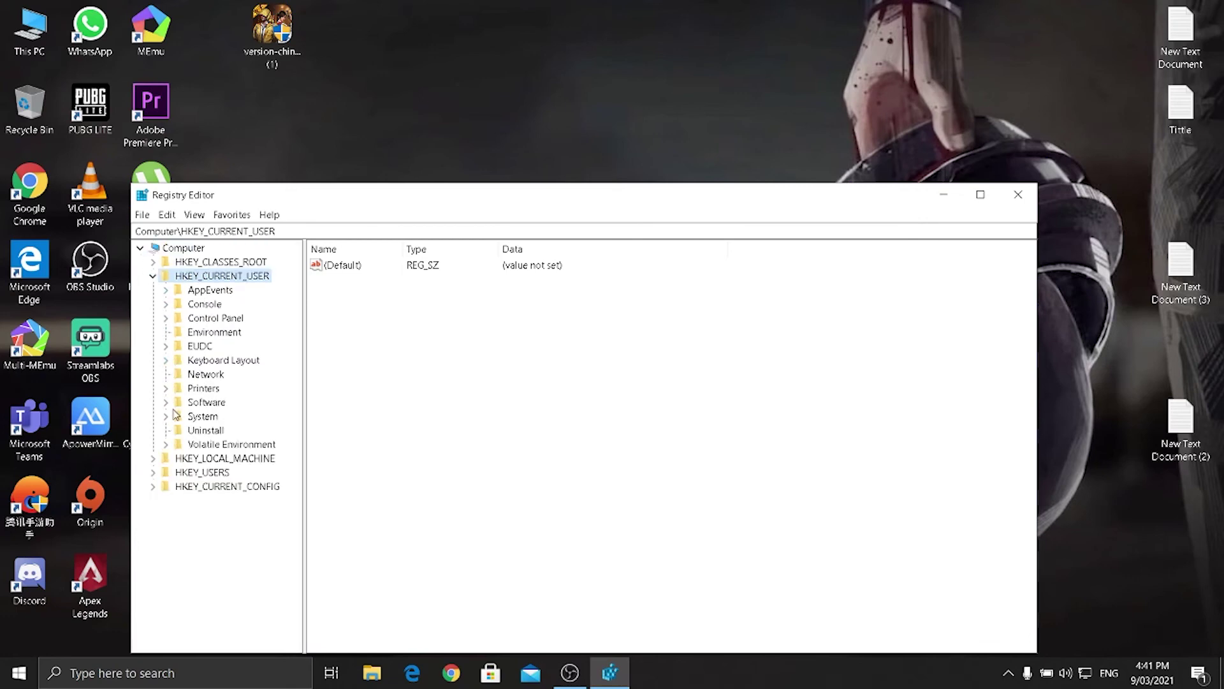
left_click(166, 402)
scroll(175, 446, "down", 6)
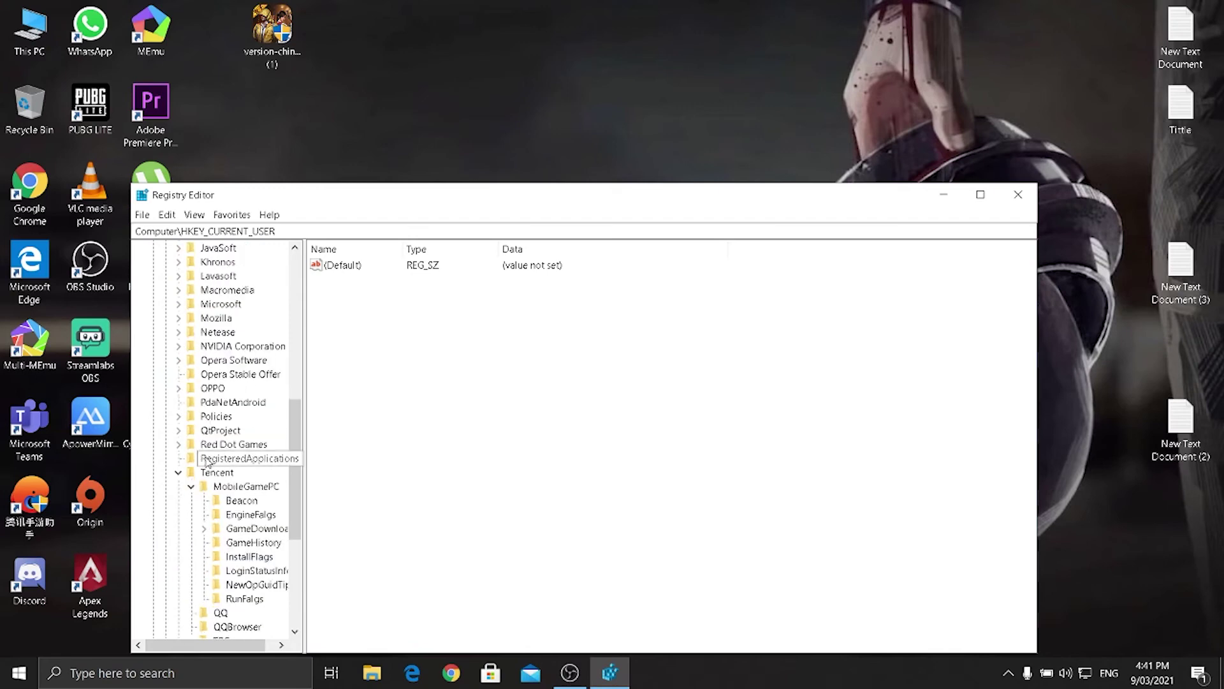
left_click(178, 473)
left_click(178, 444)
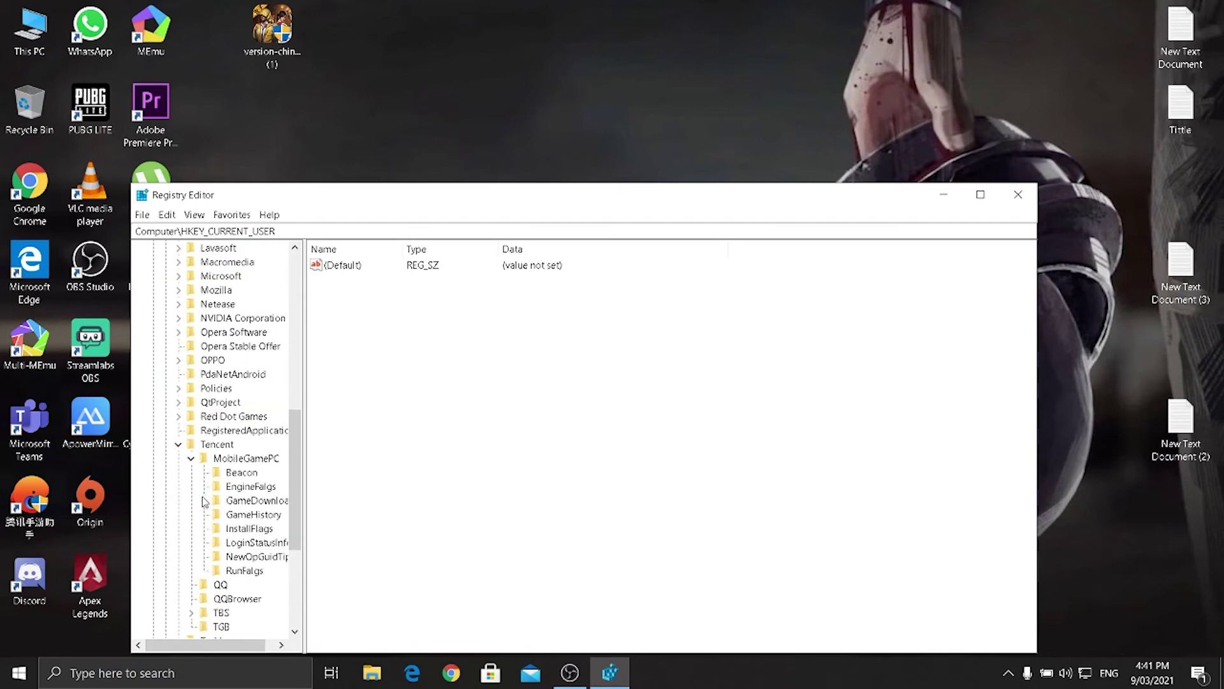
left_click(192, 458)
left_click(192, 459)
left_click(237, 462)
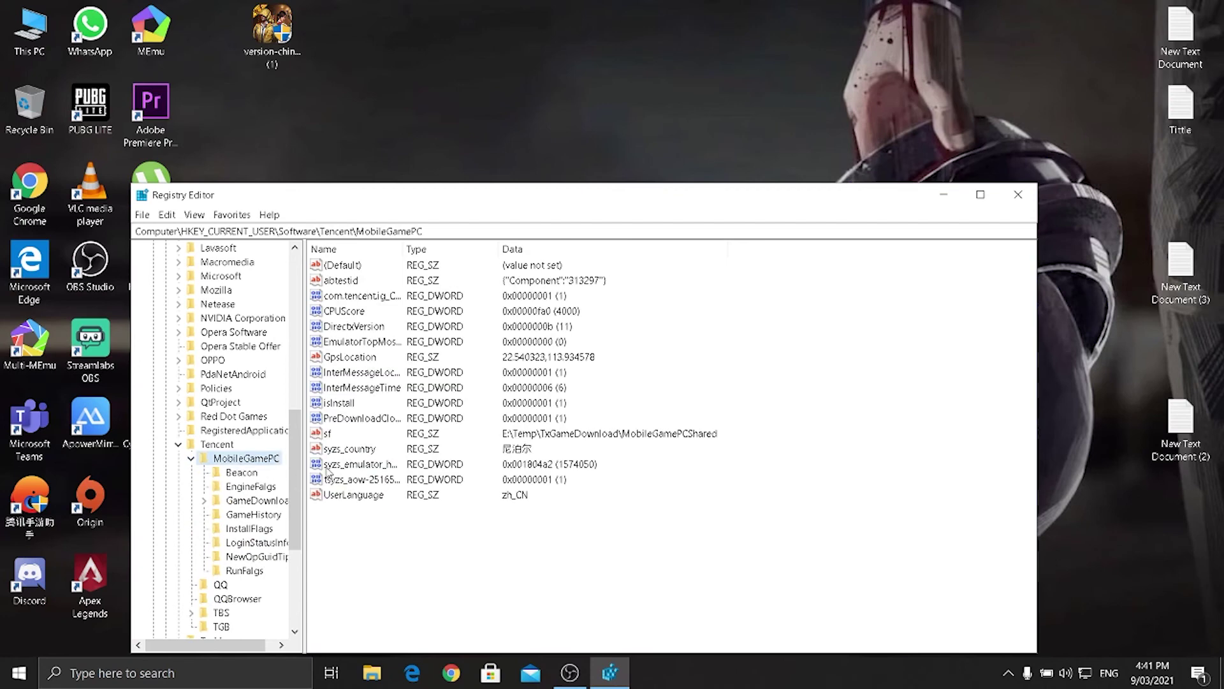
Set the UserLanguage value of the MobileGamePC key to en_US and minimize the Registry Editor.
right_click(389, 500)
left_click(381, 496)
right_click(355, 498)
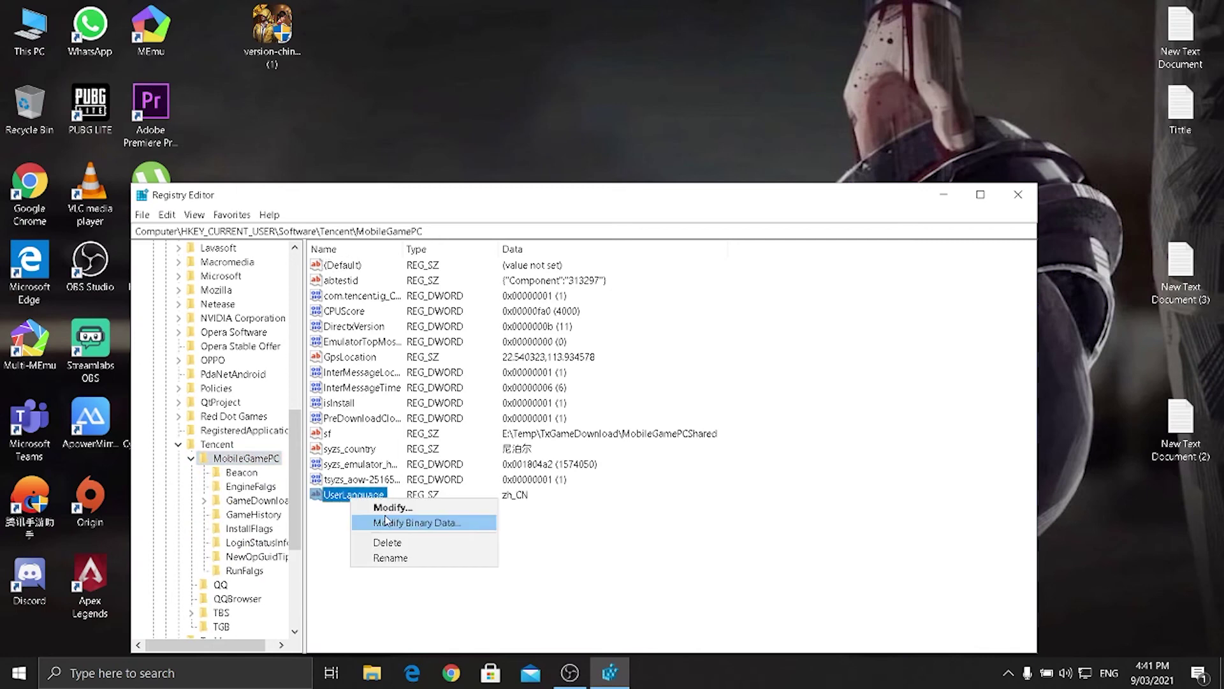
left_click(391, 507)
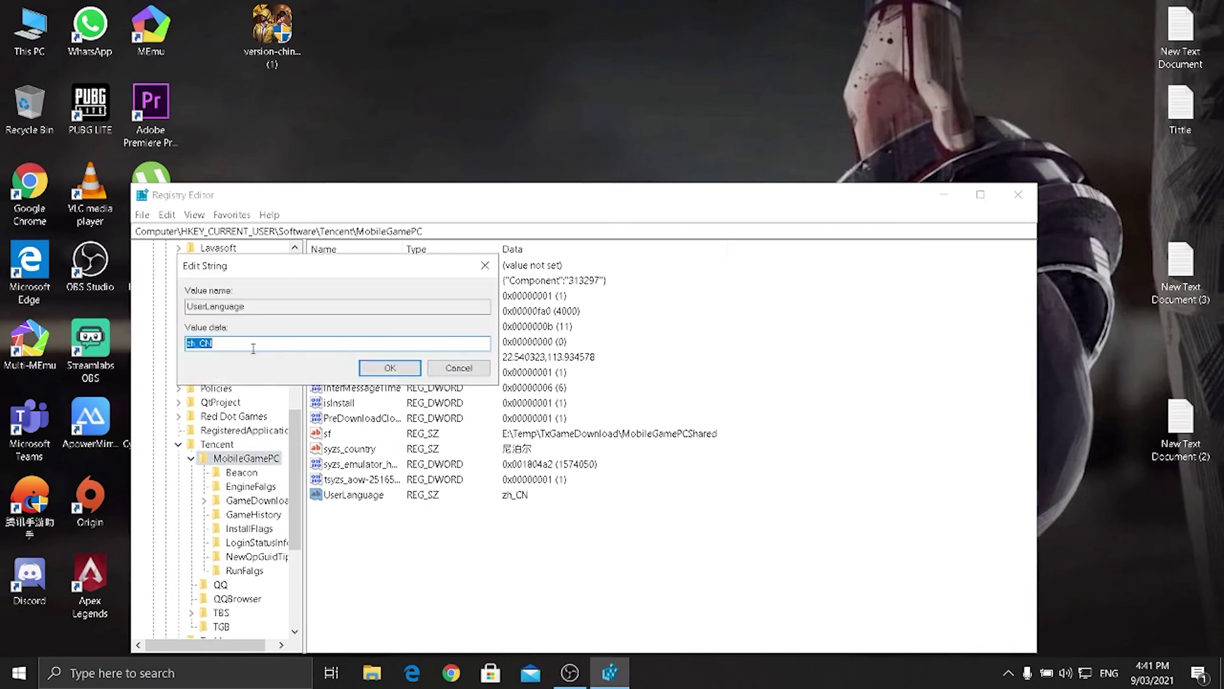
key("BackSpace")
left_click(377, 368)
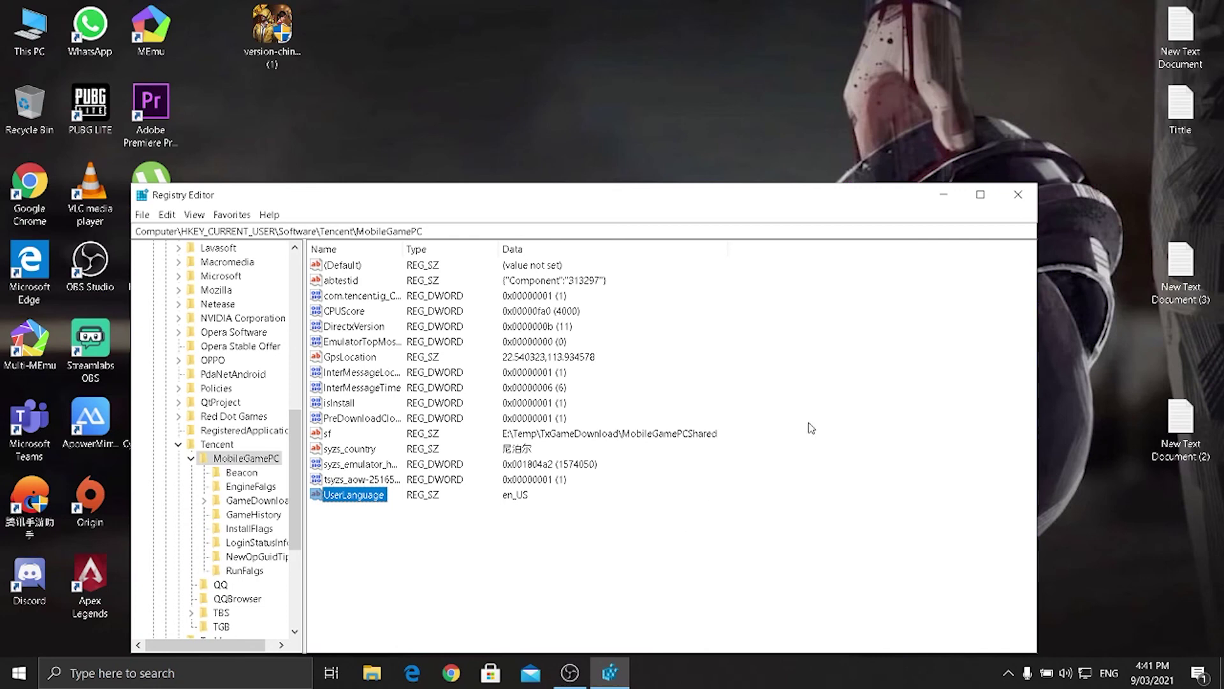
left_click(944, 195)
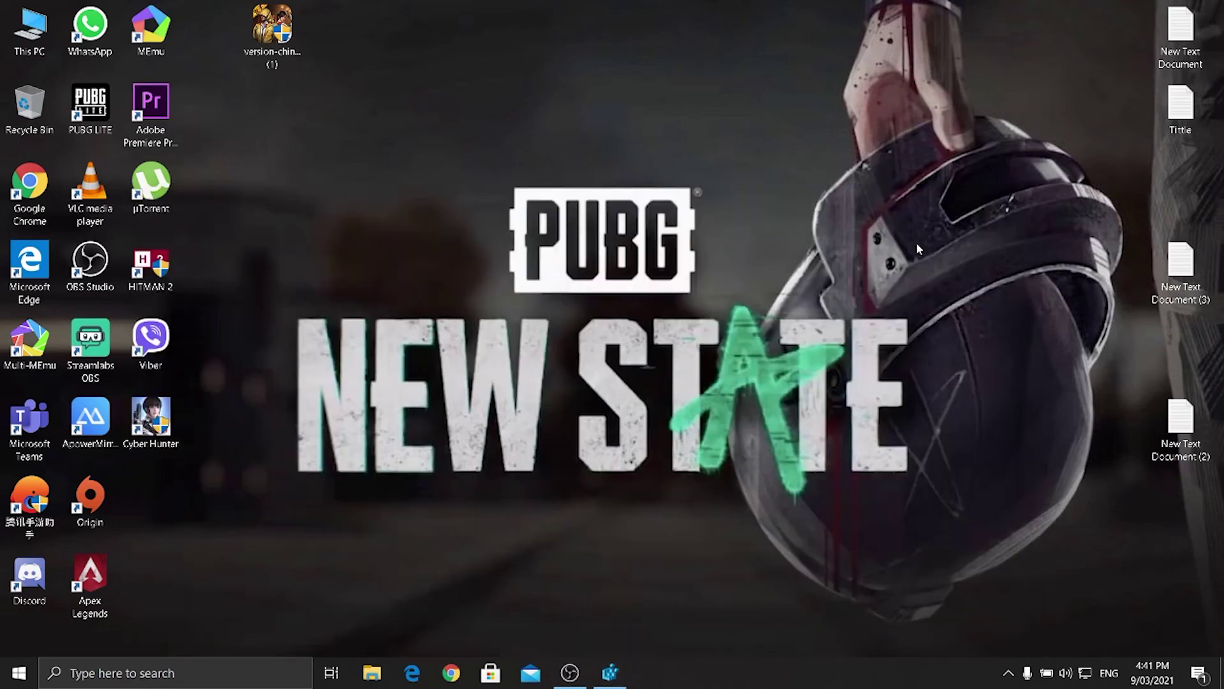